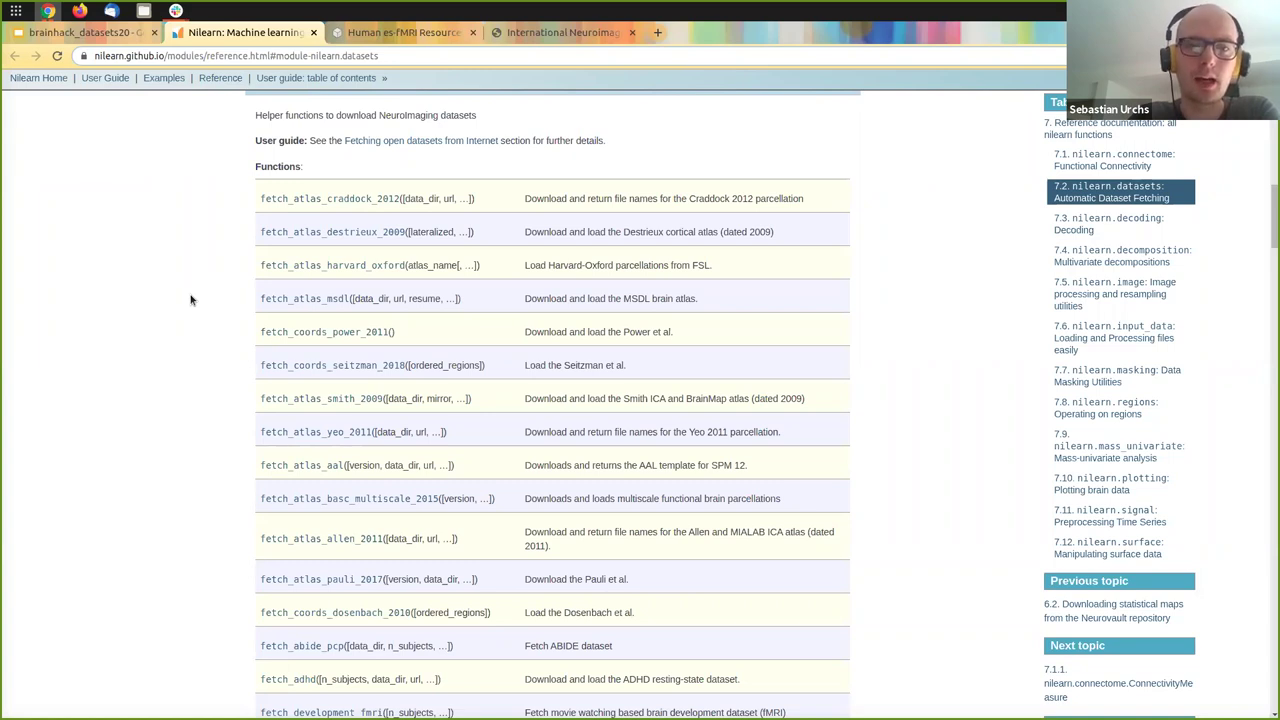
# Browse the datasets function table and search the page for 'abide' to find fetch_abide_pcp.
pyautogui.scroll(-3, 180, 333)
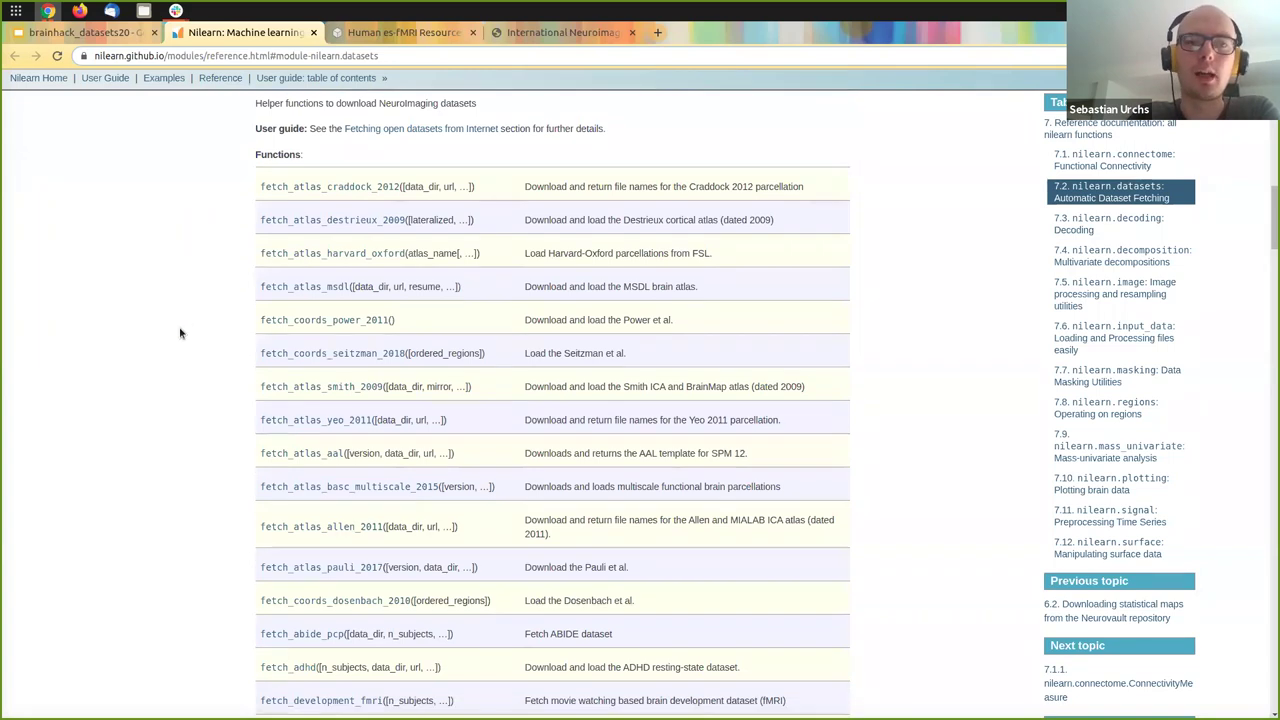
pyautogui.scroll(-10, 180, 333)
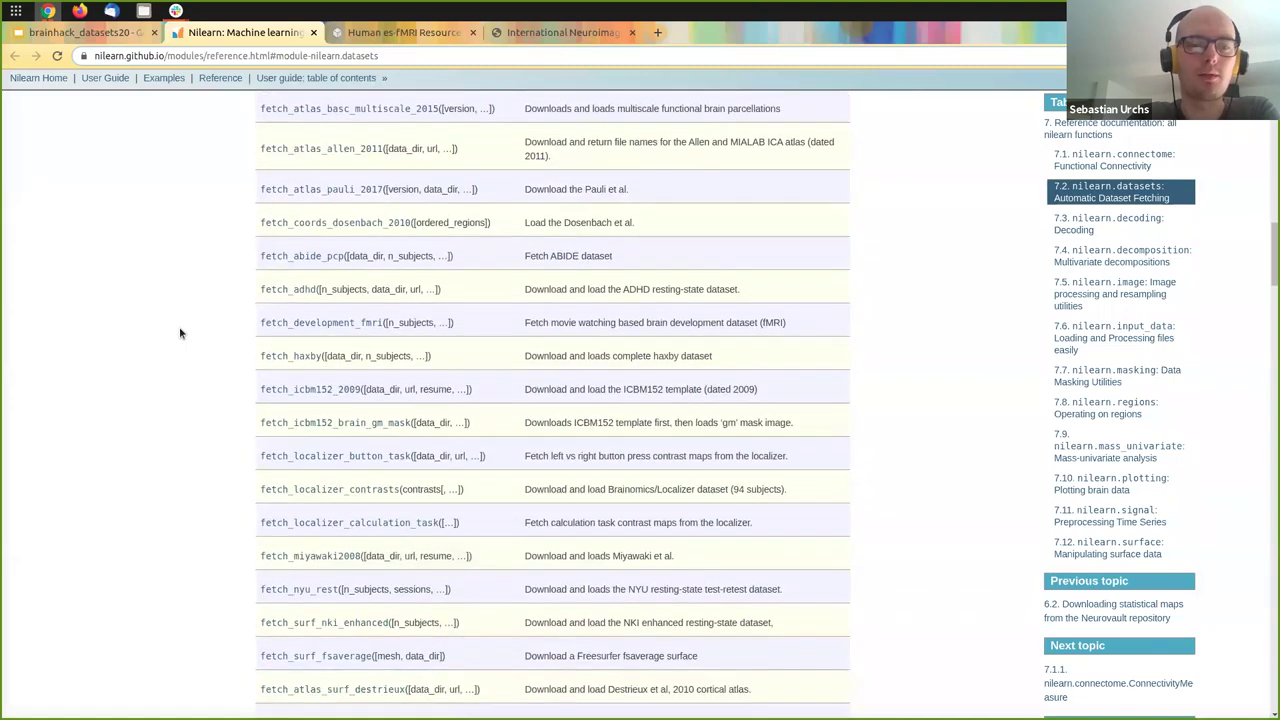
pyautogui.scroll(-3, 180, 333)
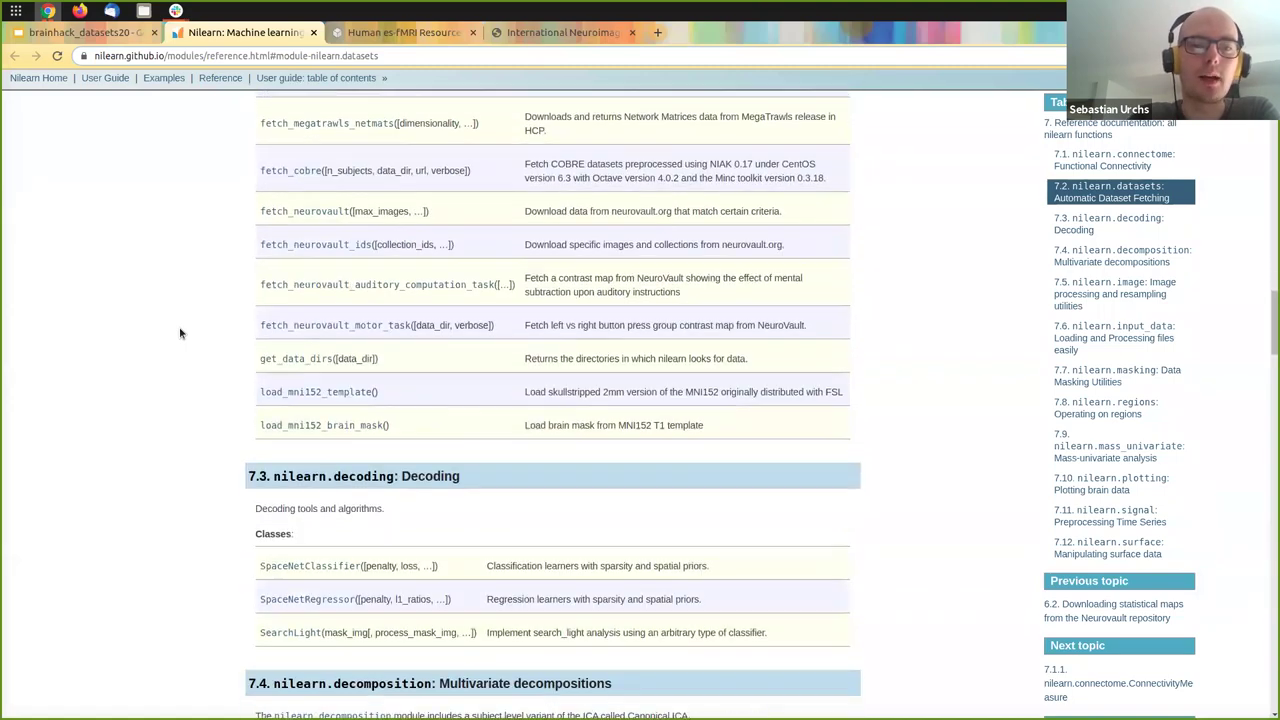
pyautogui.scroll(15, 180, 333)
pyautogui.scroll(4, 180, 333)
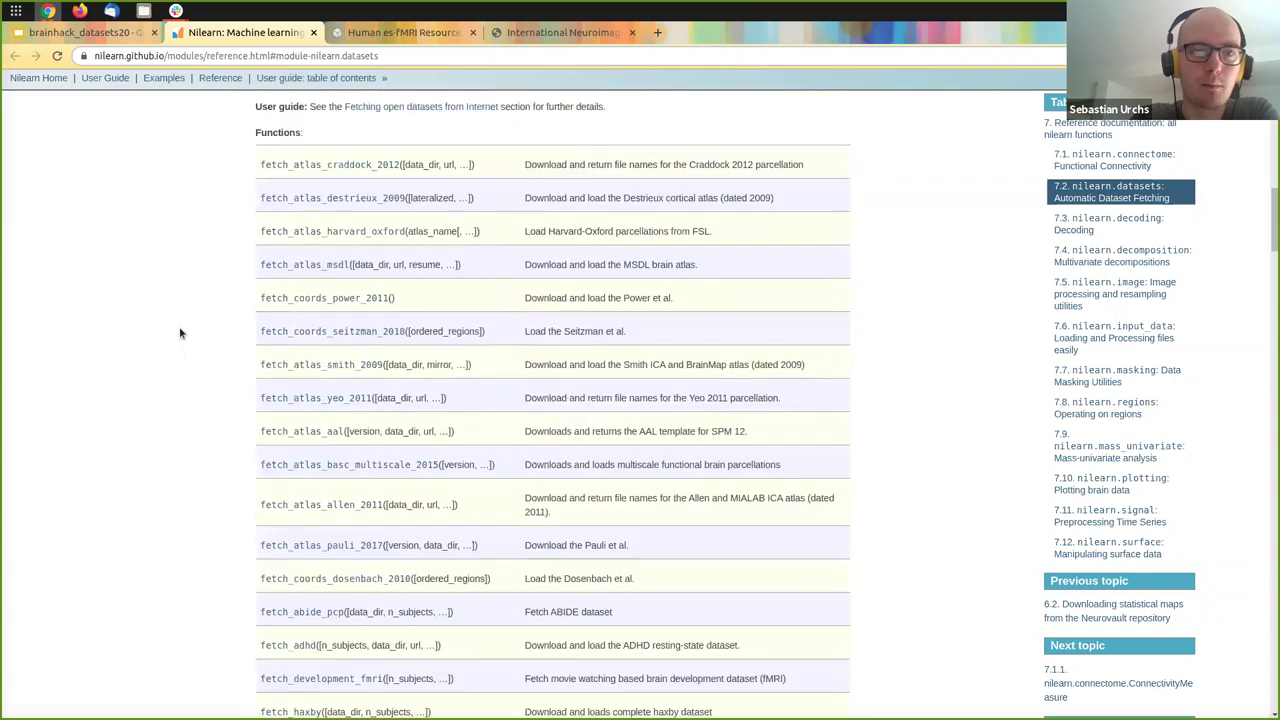
pyautogui.scroll(-1, 180, 333)
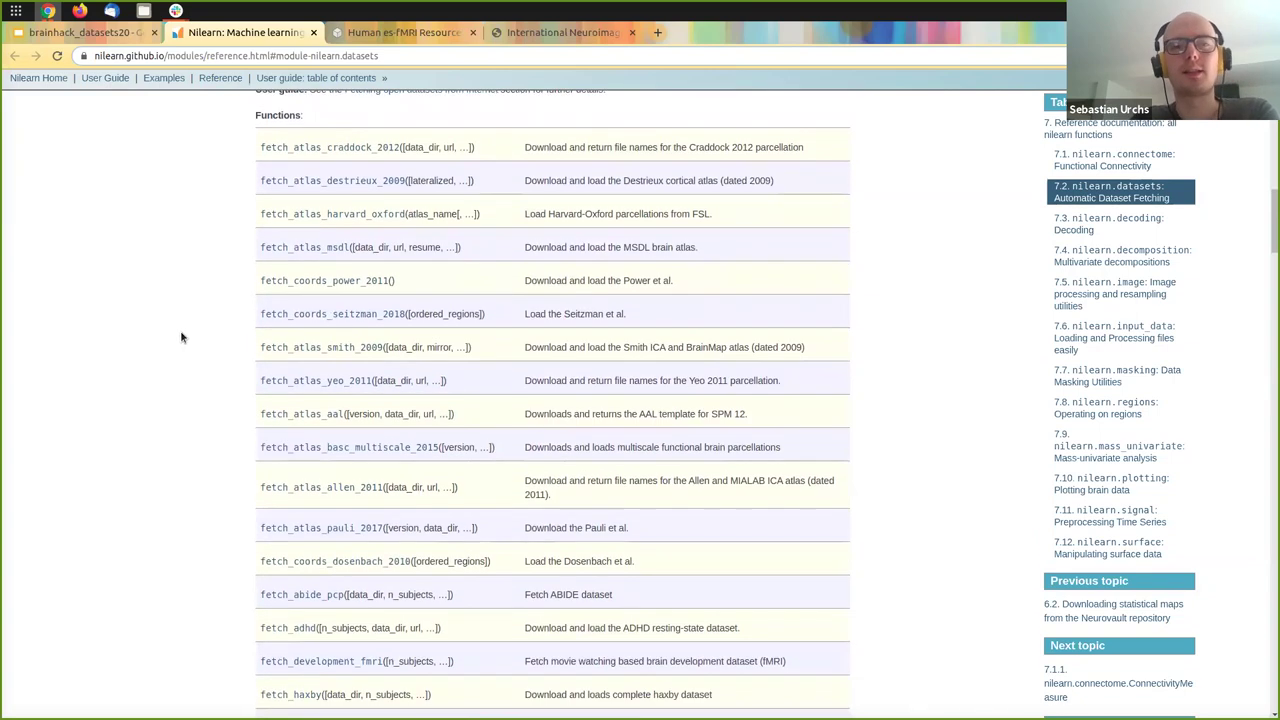
pyautogui.scroll(-1, 181, 337)
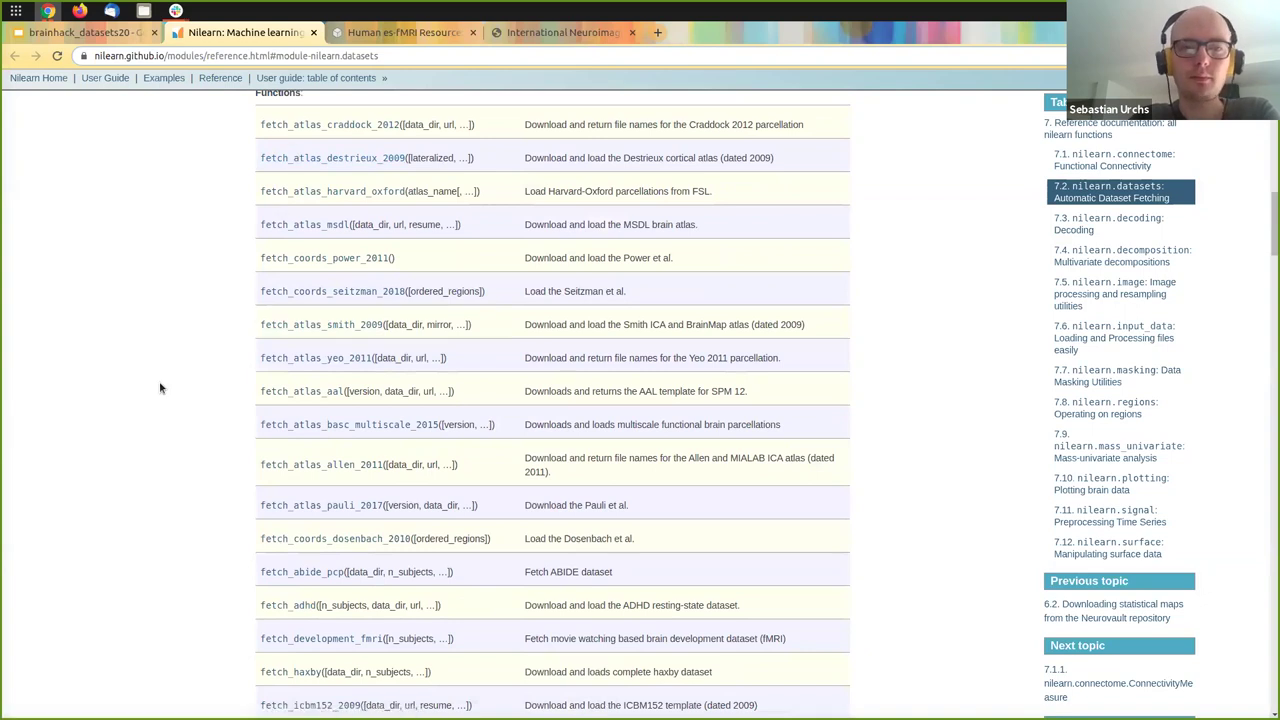
pyautogui.scroll(-3, 159, 388)
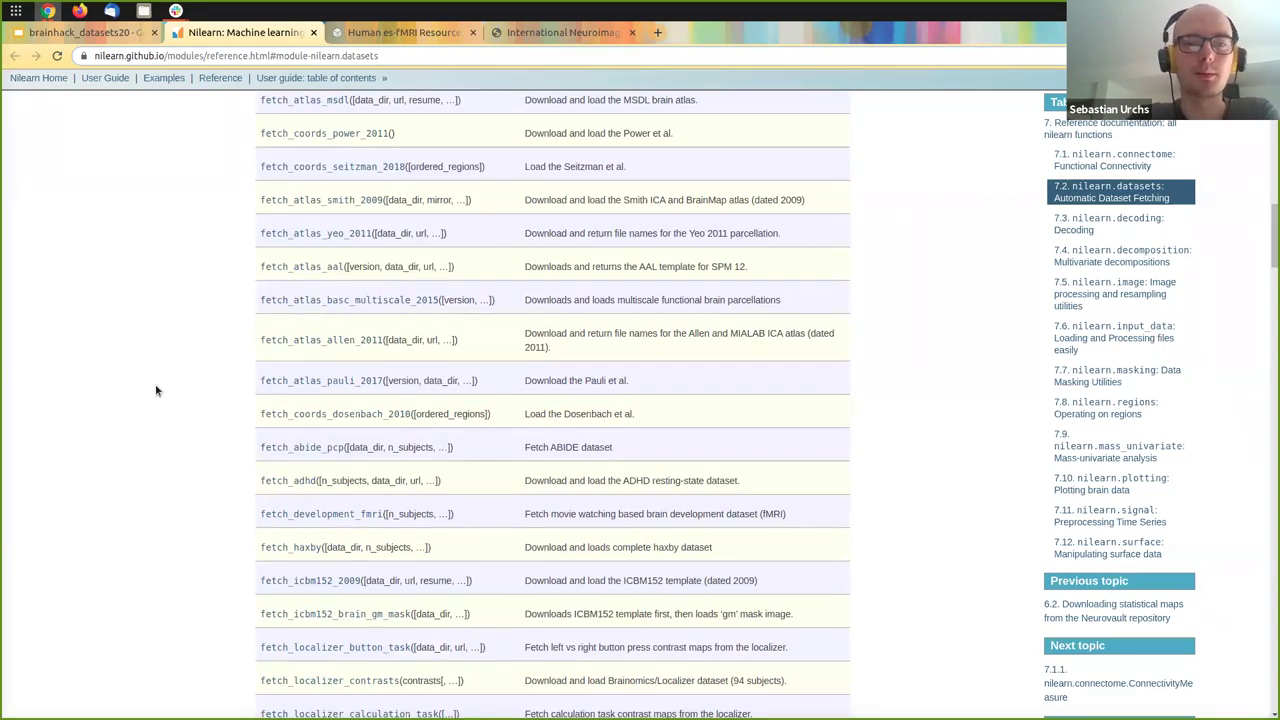
pyautogui.scroll(-2, 156, 390)
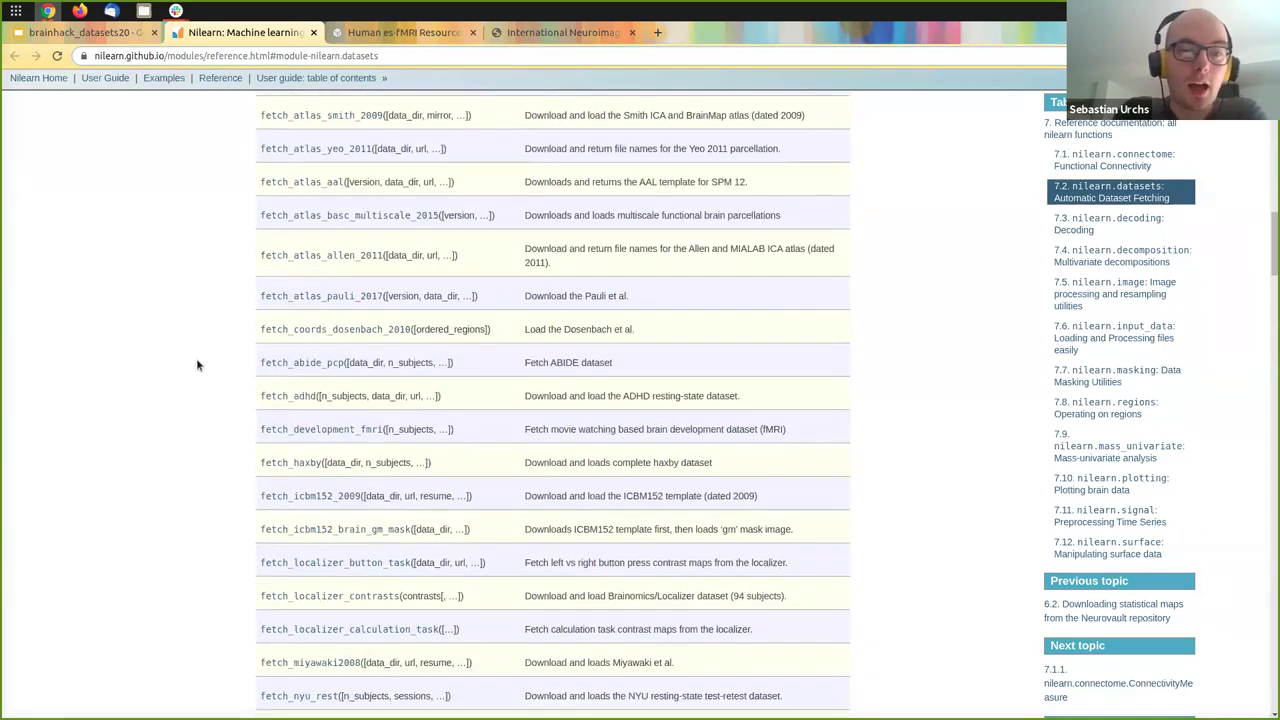
pyautogui.scroll(-3, 222, 360)
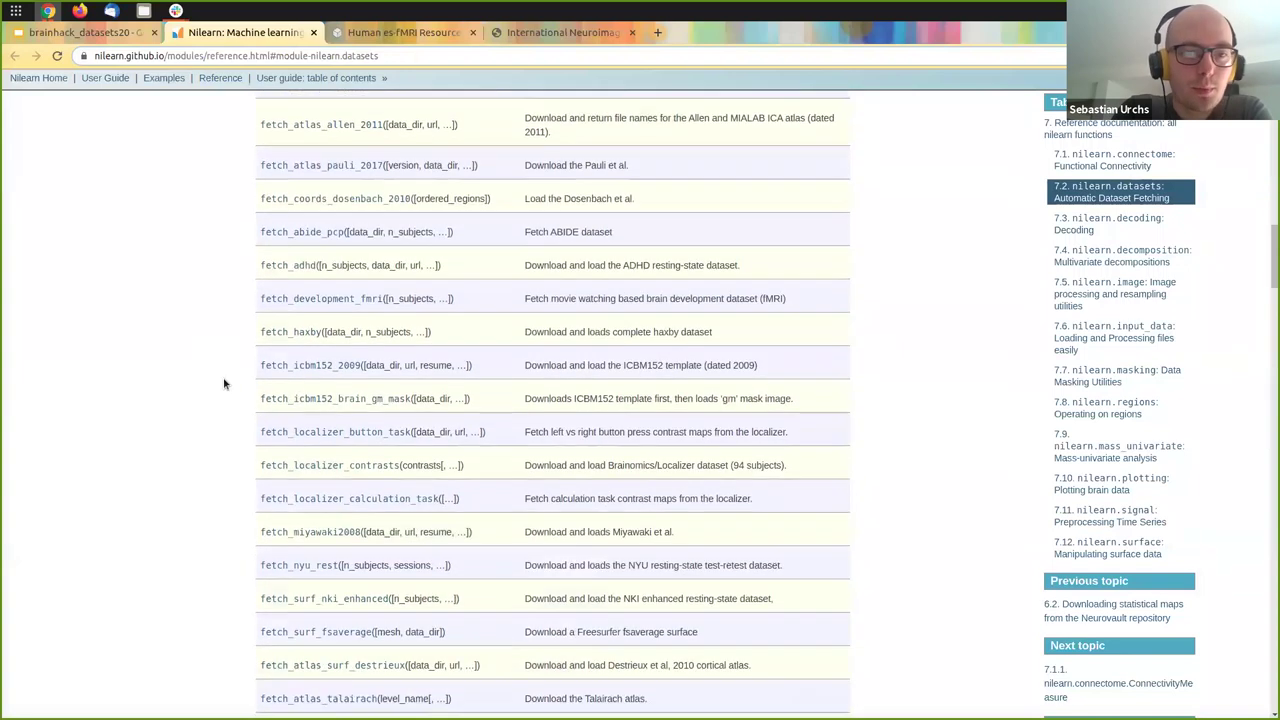
pyautogui.scroll(-10, 224, 384)
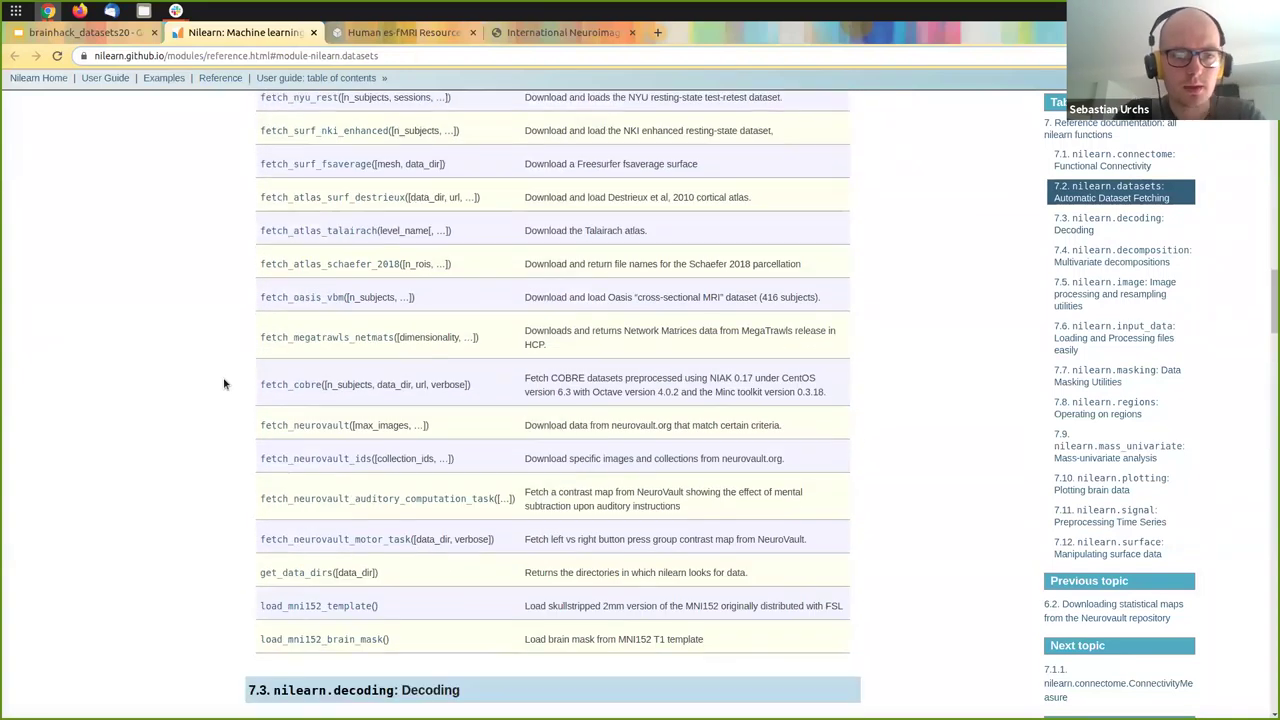
pyautogui.hotkey('ctrl', 'f')
pyautogui.write('abide')
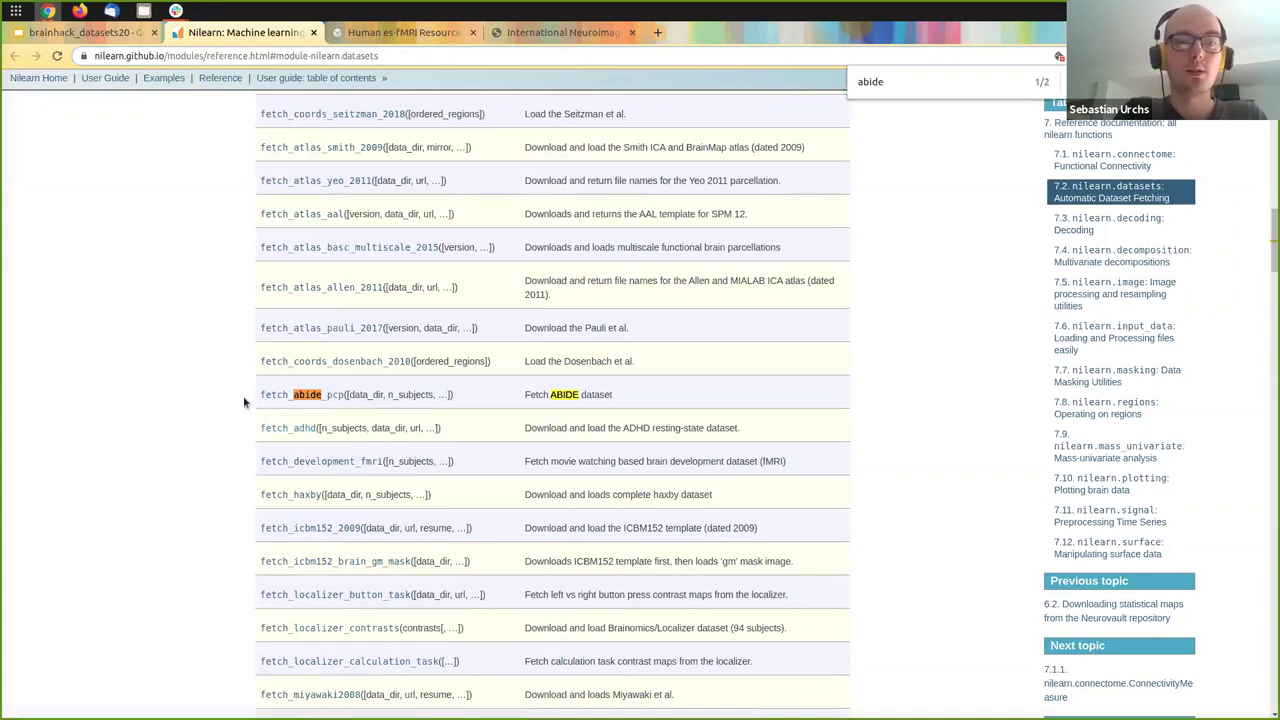
# Open the fetch_adhd reference page, then present the 'Nilearn - get the data' slide.
pyautogui.click(287, 430)
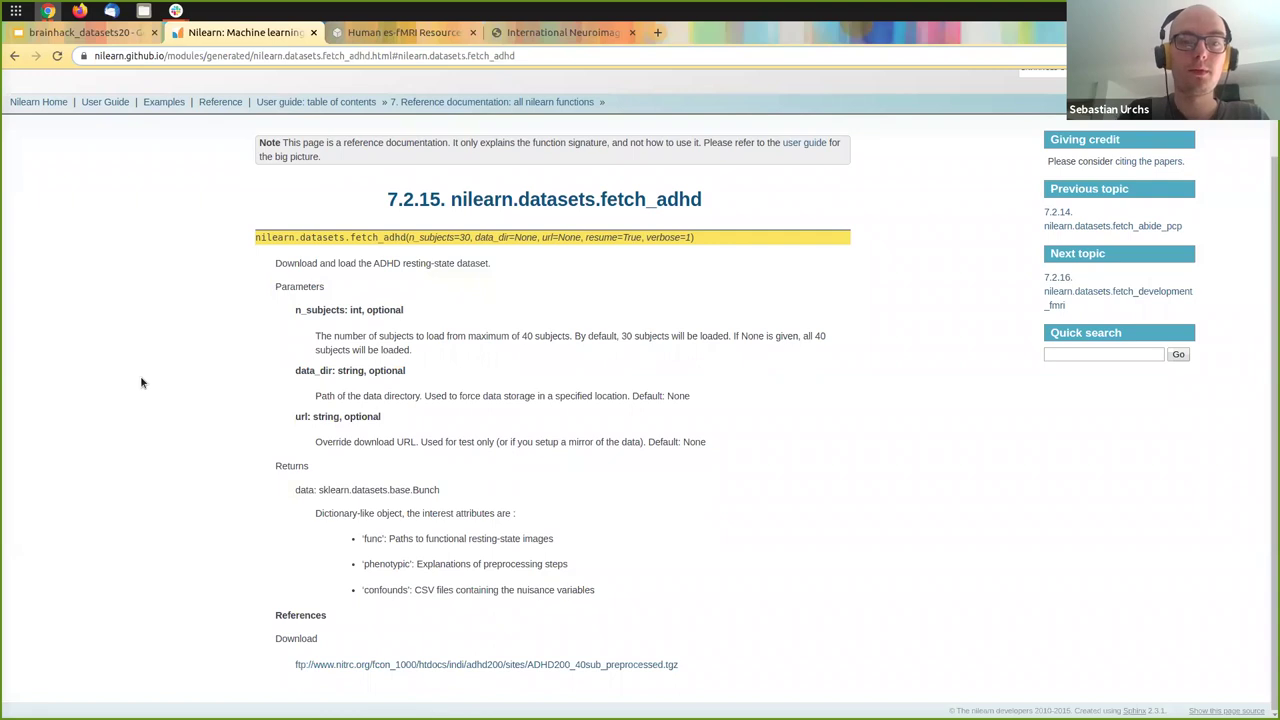
pyautogui.hotkey('ctrl', 'pageup')
pyautogui.press('Right')
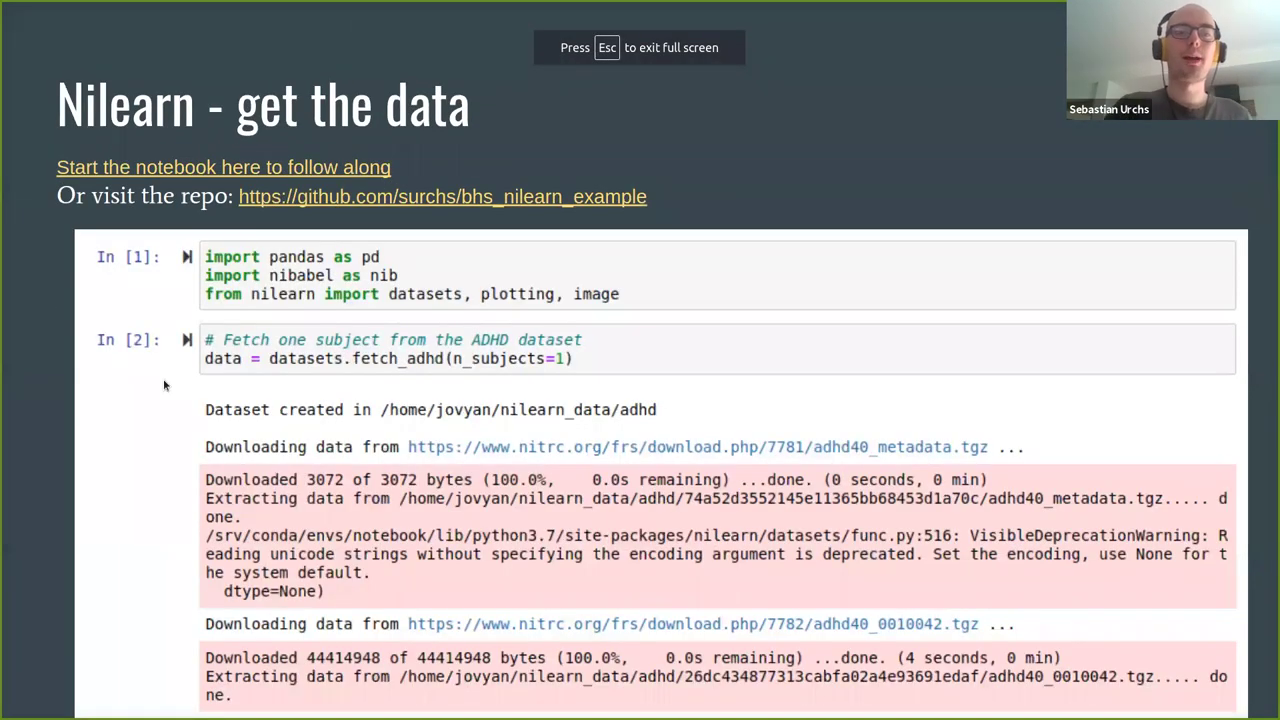
# Launch the bhs_nilearn_example notebook on Binder, check its build logs, and return to the slides.
pyautogui.click(160, 170)
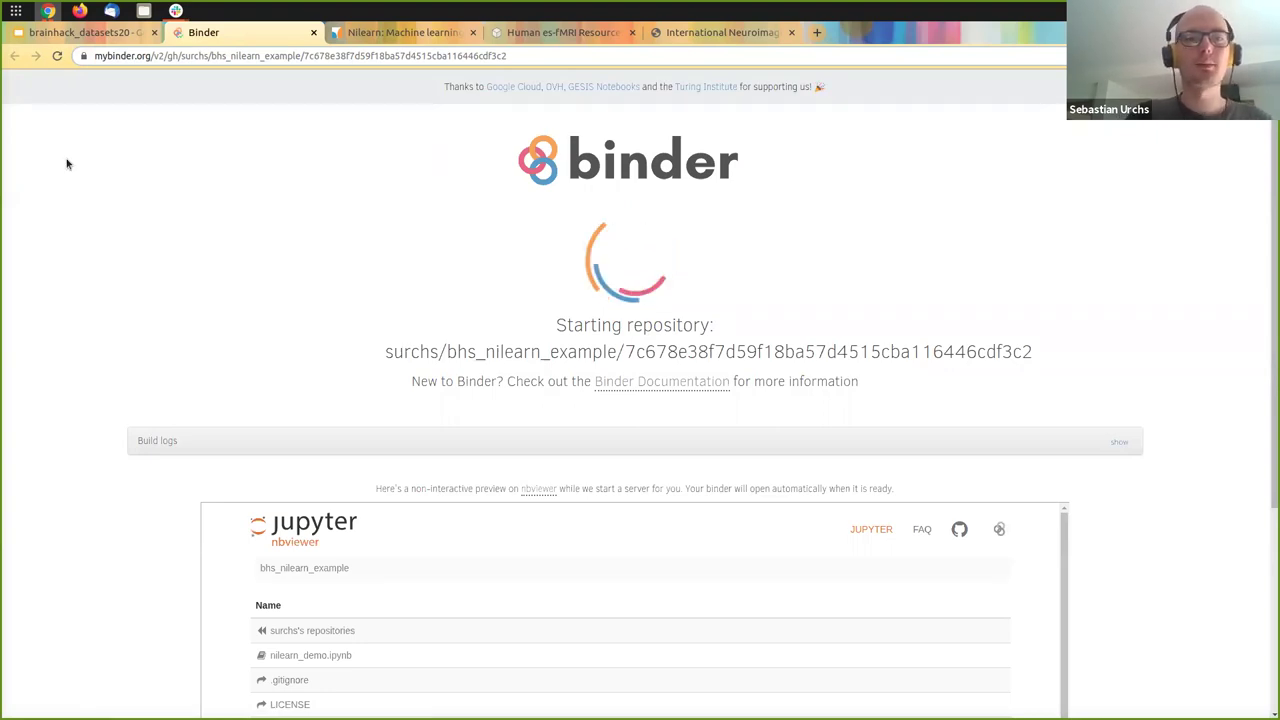
pyautogui.hotkey('ctrl', 'shift', 'Tab')
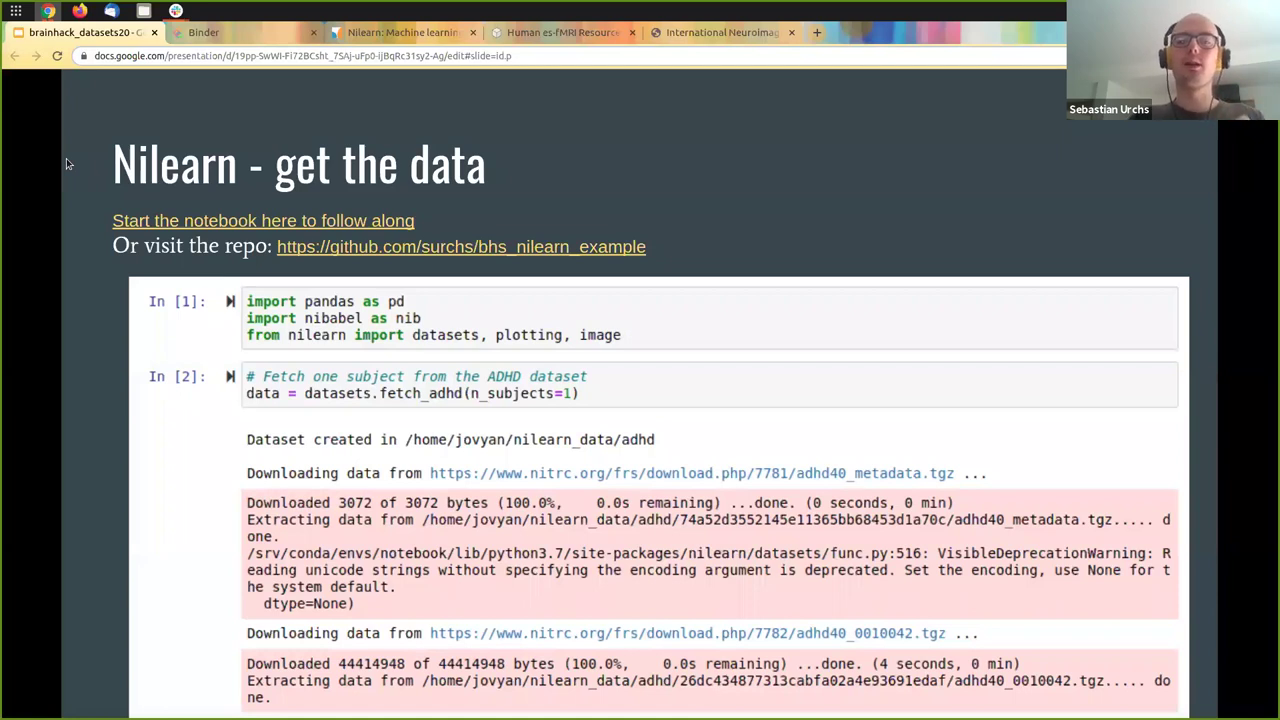
pyautogui.hotkey('ctrl', 'Tab')
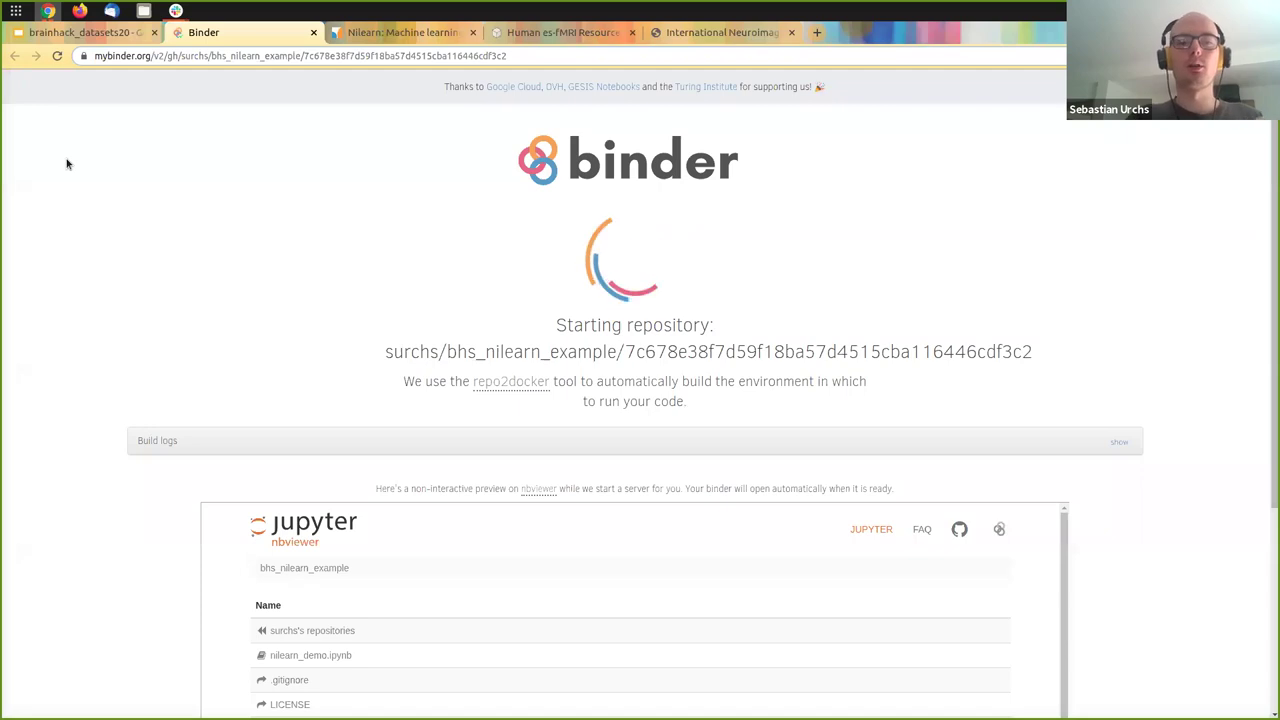
pyautogui.click(1124, 443)
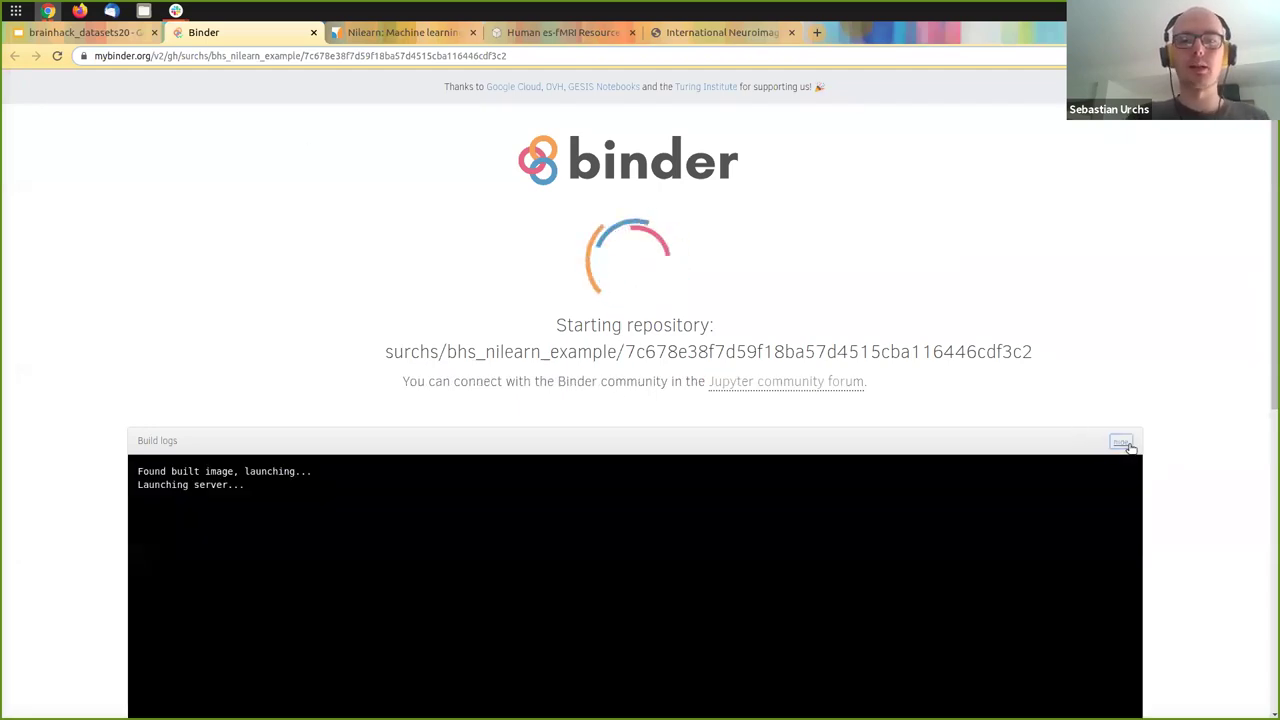
pyautogui.click(1122, 443)
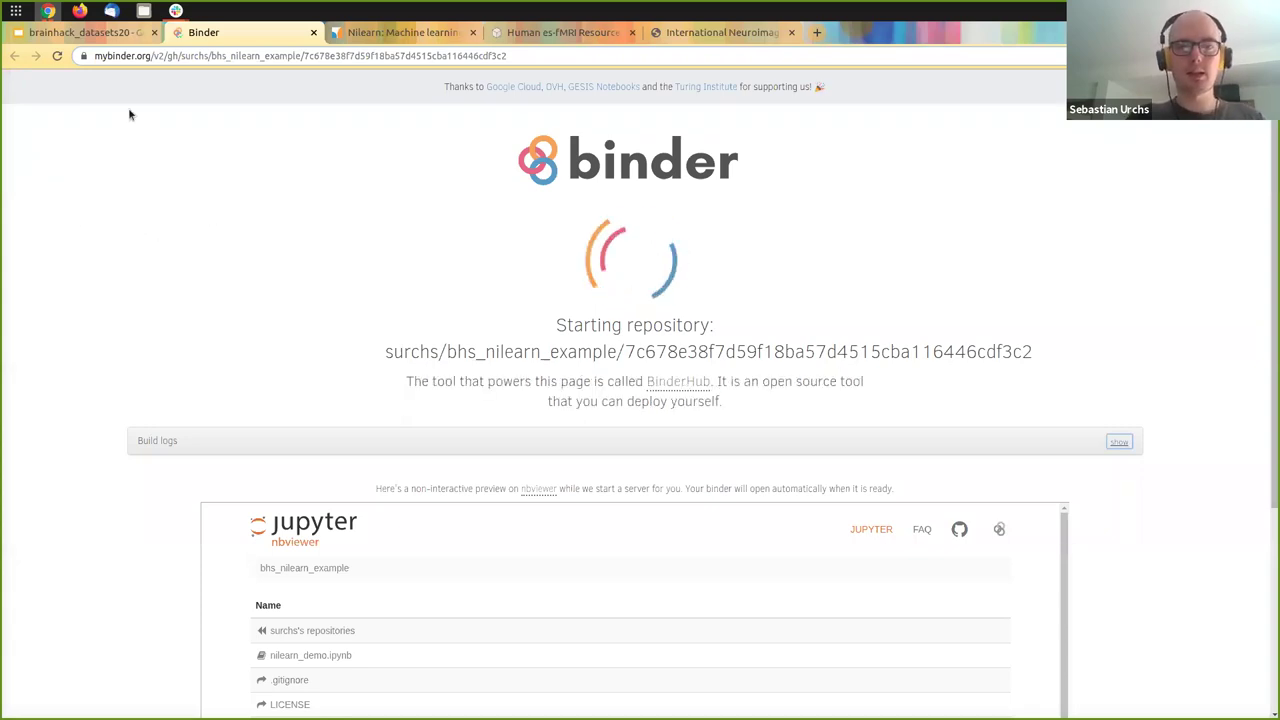
pyautogui.click(113, 36)
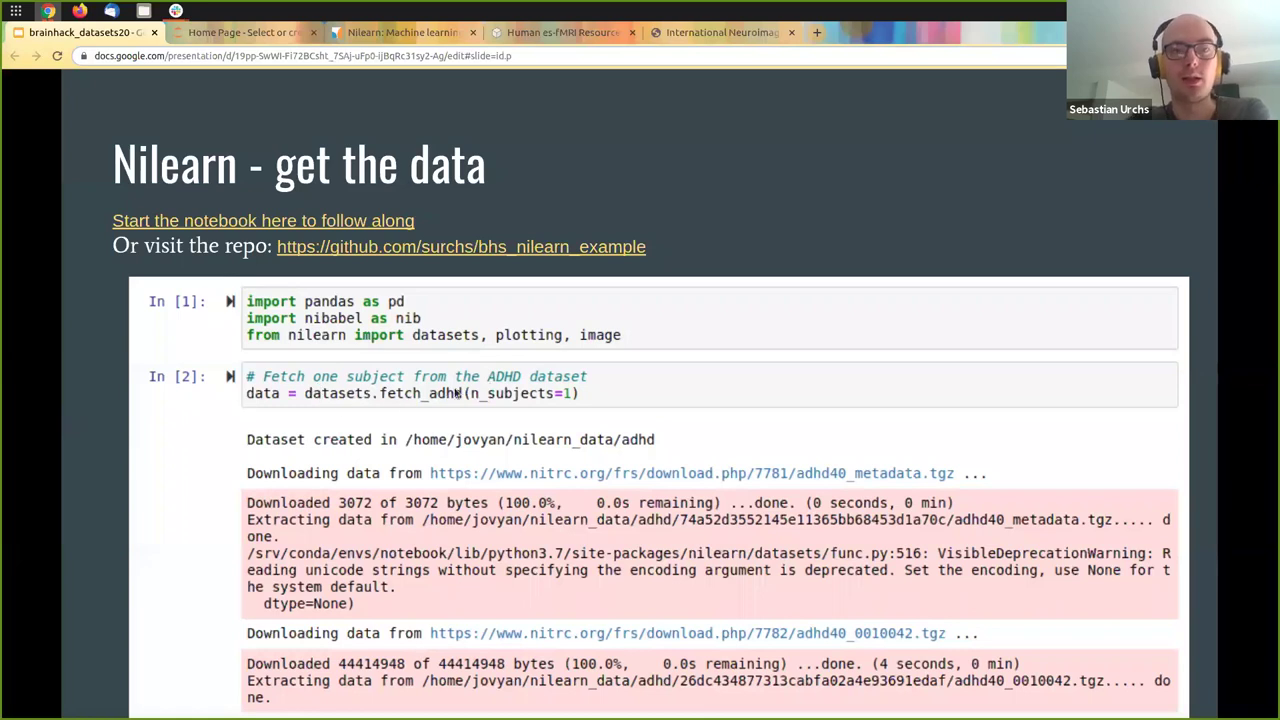
# Open nilearn_demo.ipynb and run the imports cell and the fetch_adhd cell for one subject.
pyautogui.hotkey('ctrl', 'Tab')
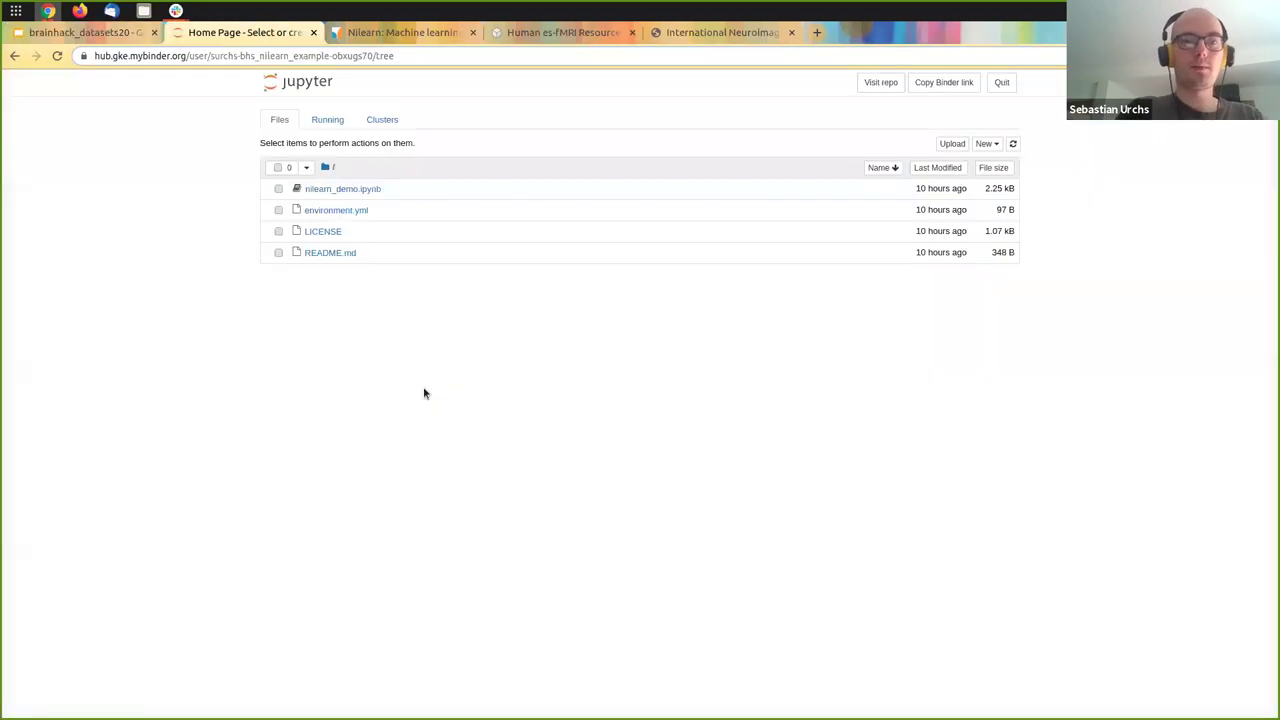
pyautogui.click(346, 189)
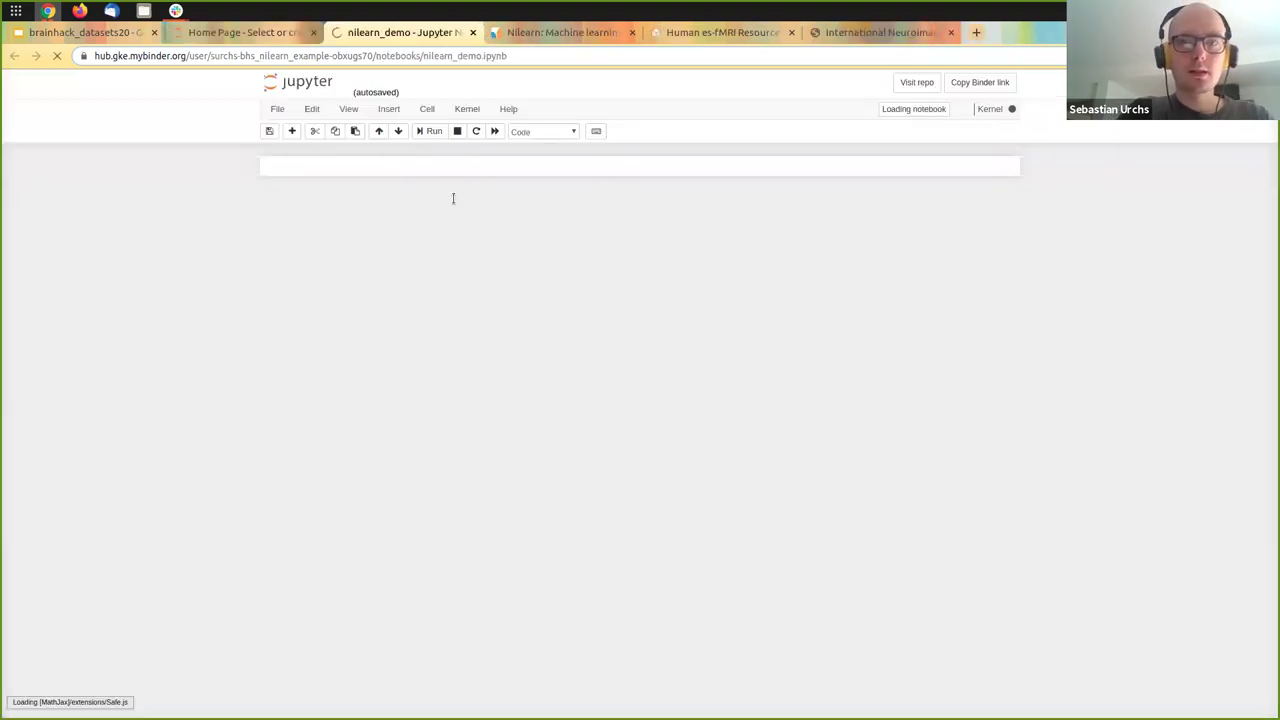
pyautogui.click(419, 180)
pyautogui.hotkey('shift', 'Return')
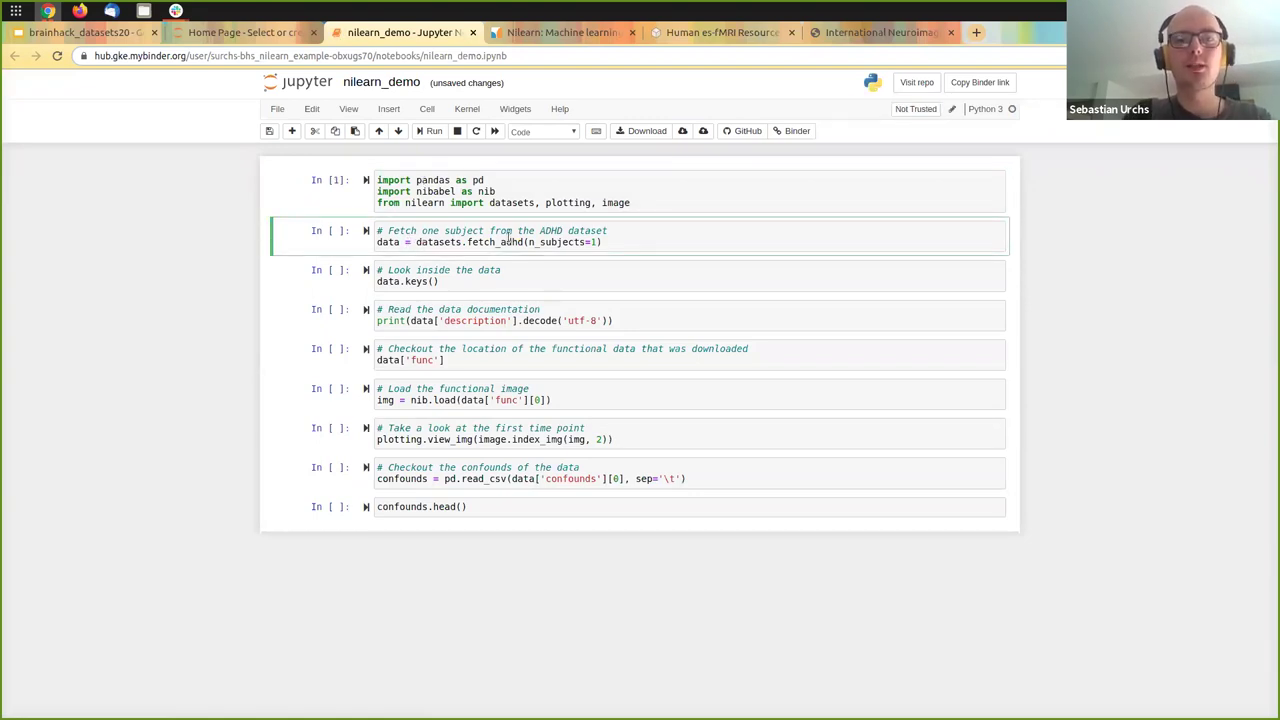
pyautogui.click(609, 242)
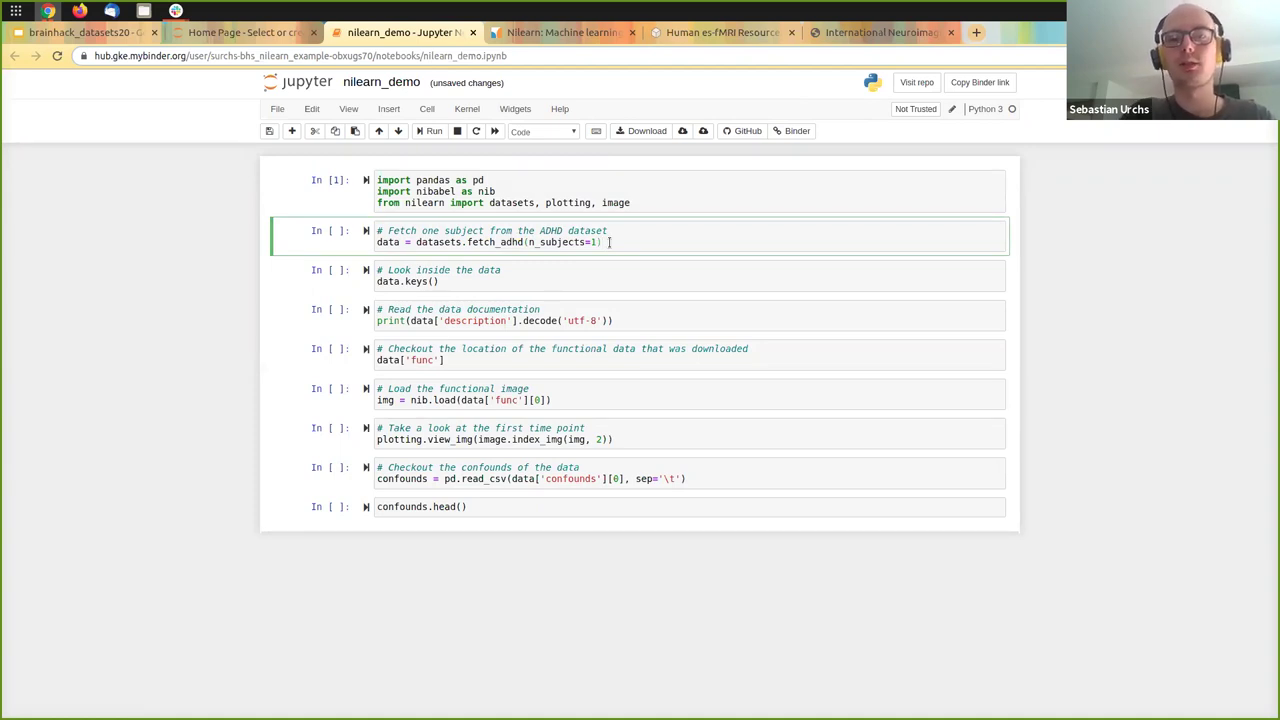
pyautogui.hotkey('shift', 'Return')
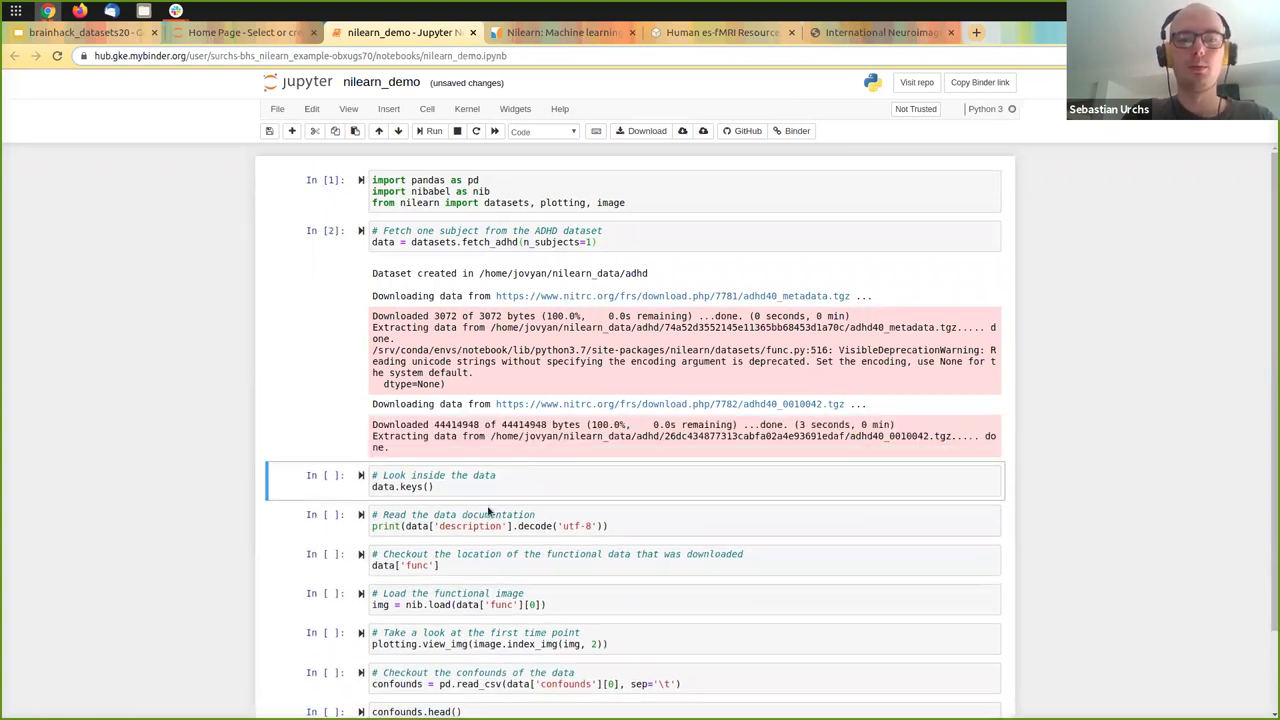
# Run data.keys() and the description cell, then print data['phenotypic'] in a new cell.
pyautogui.click(495, 486)
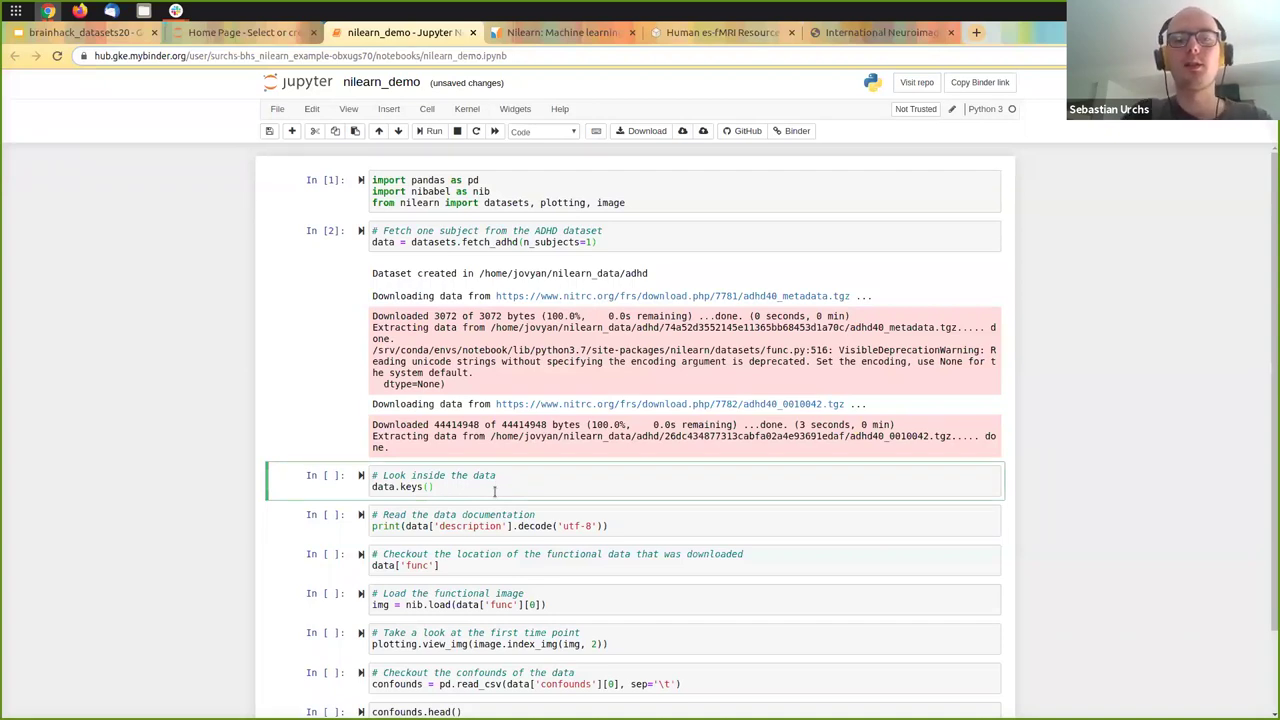
pyautogui.hotkey('shift', 'Return')
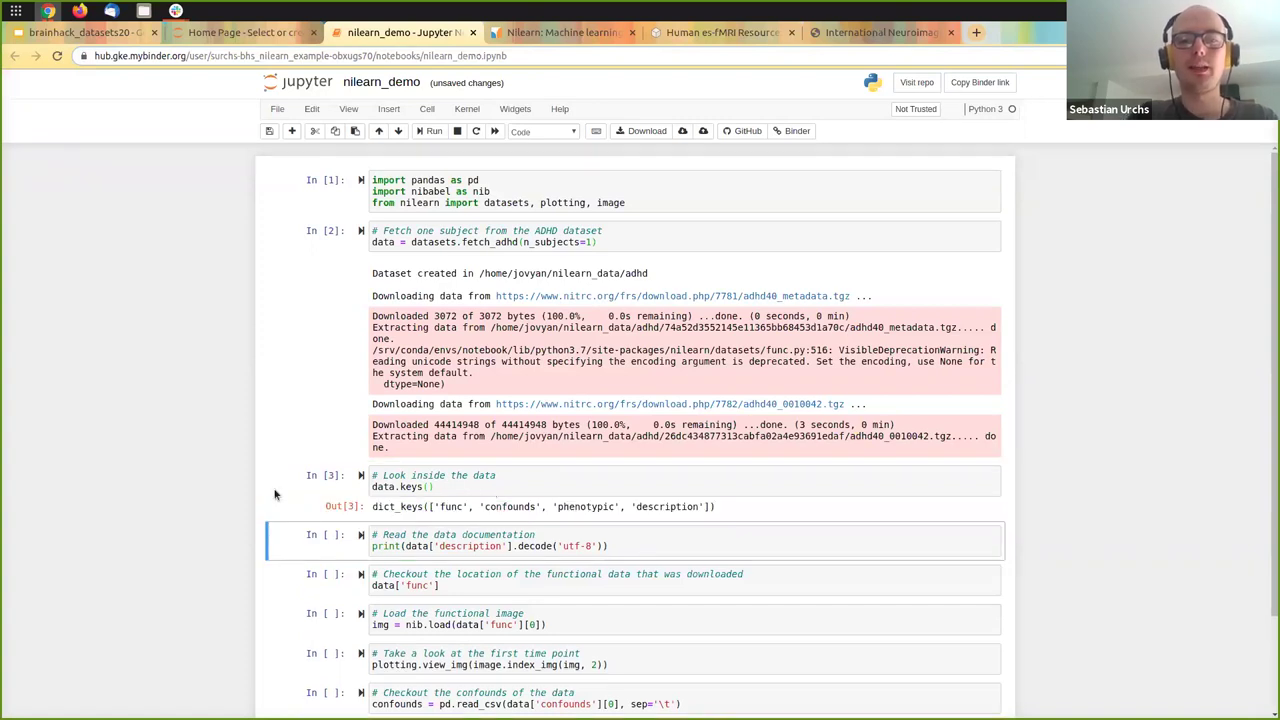
pyautogui.scroll(-2, 276, 493)
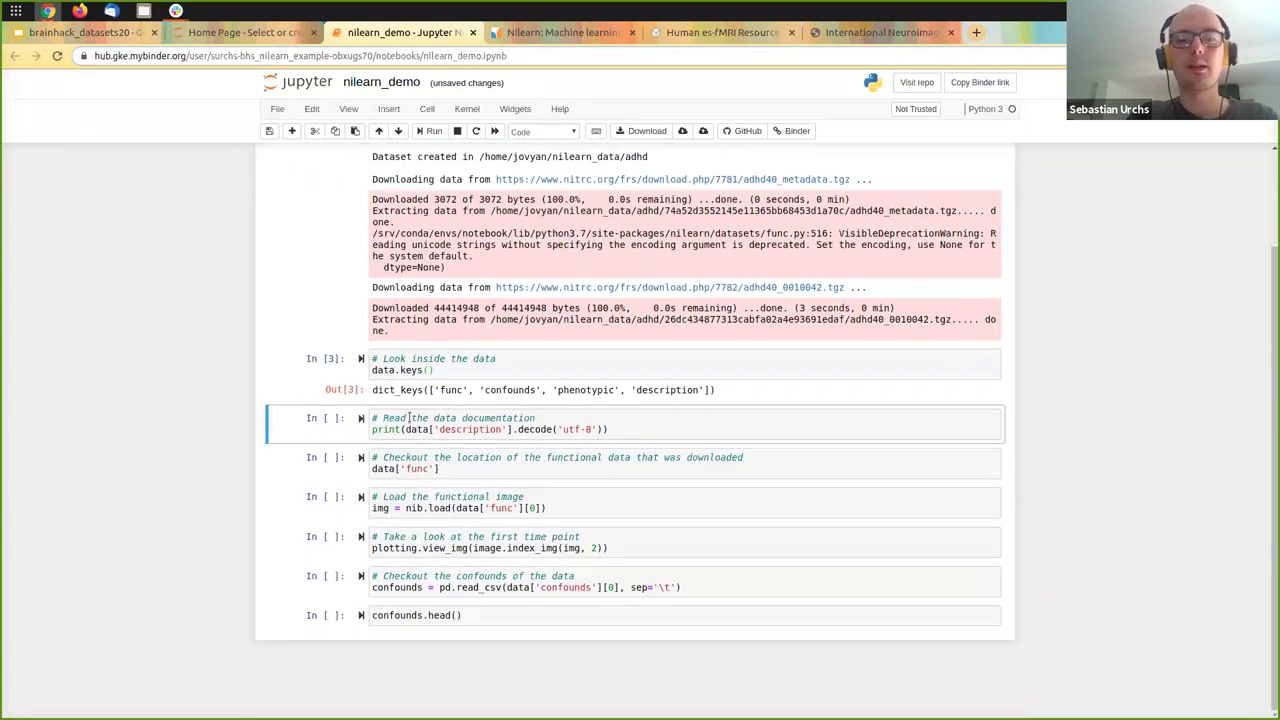
pyautogui.click(361, 419)
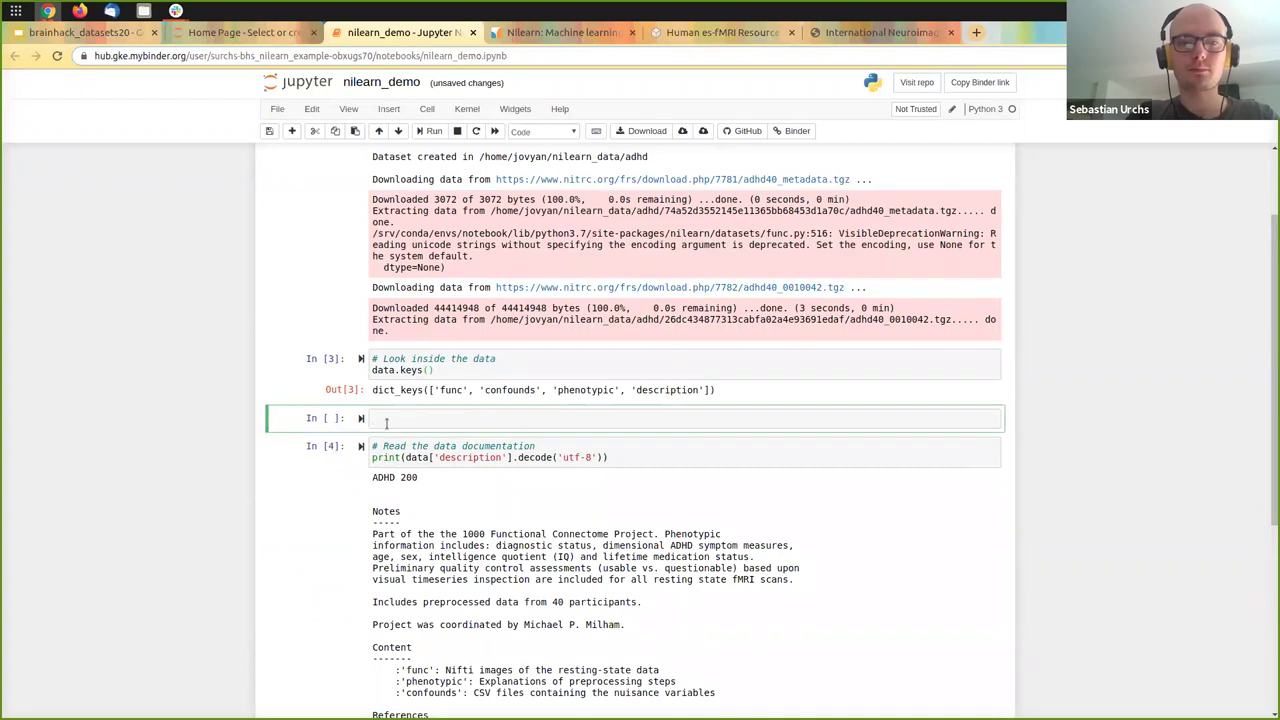
pyautogui.write("data['")
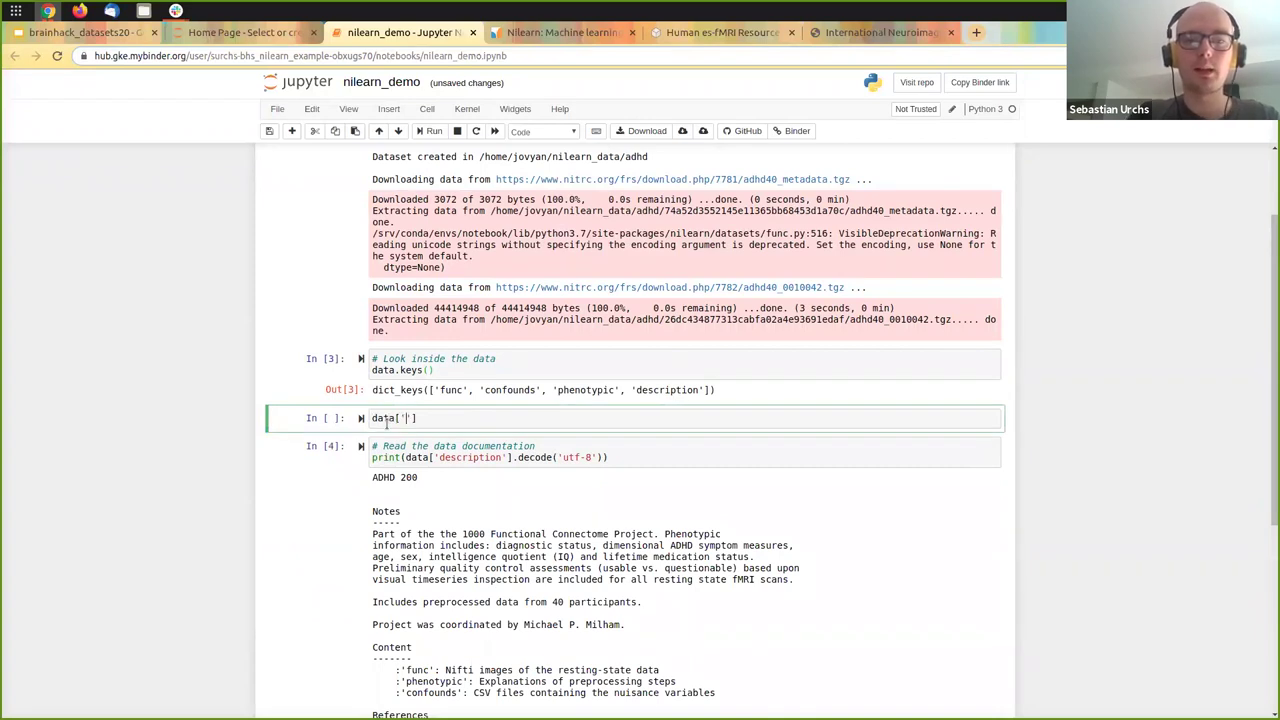
pyautogui.write('phenotypic')
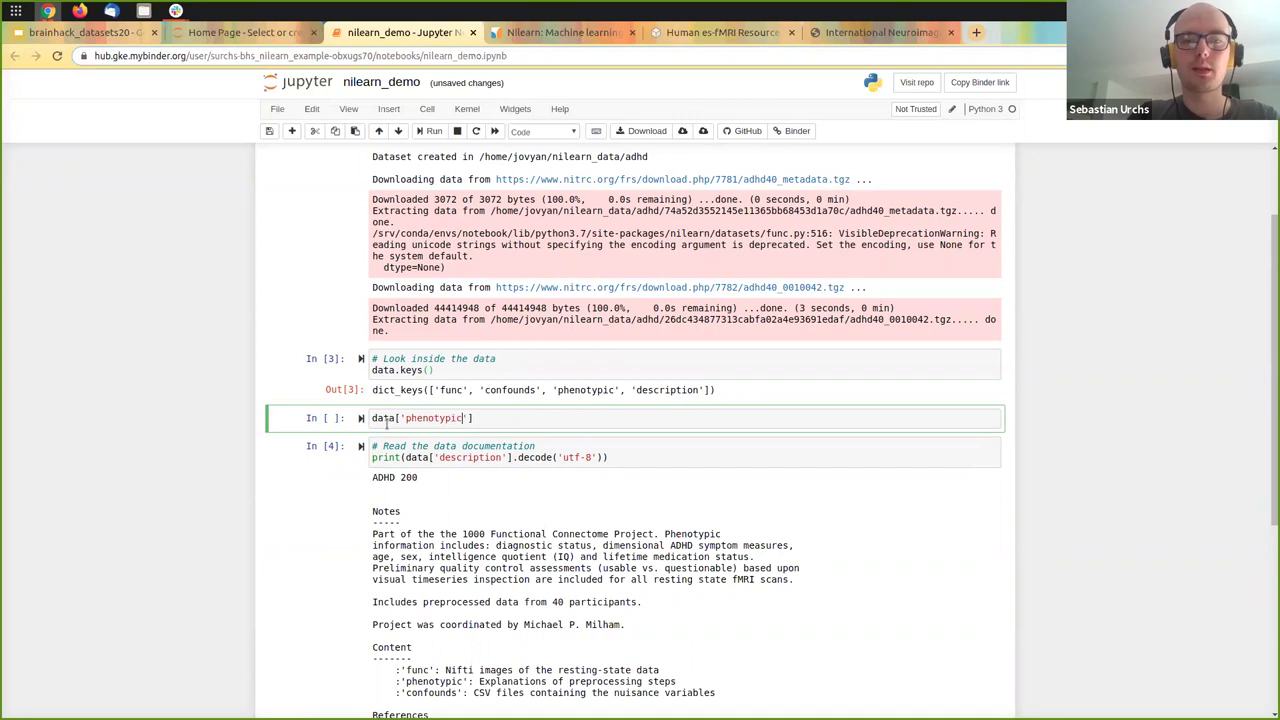
pyautogui.hotkey('shift', 'Return')
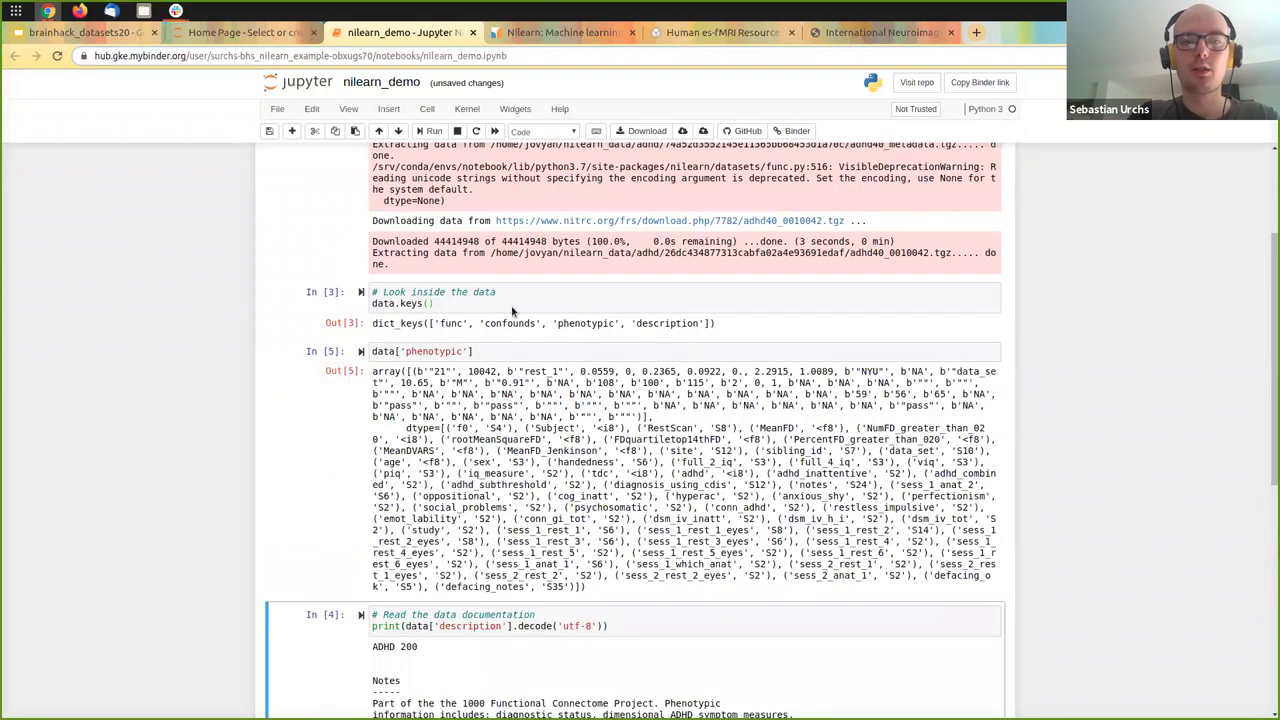
# Delete the temporary phenotypic cell and re-run the ADHD 200 description cell.
pyautogui.click(501, 351)
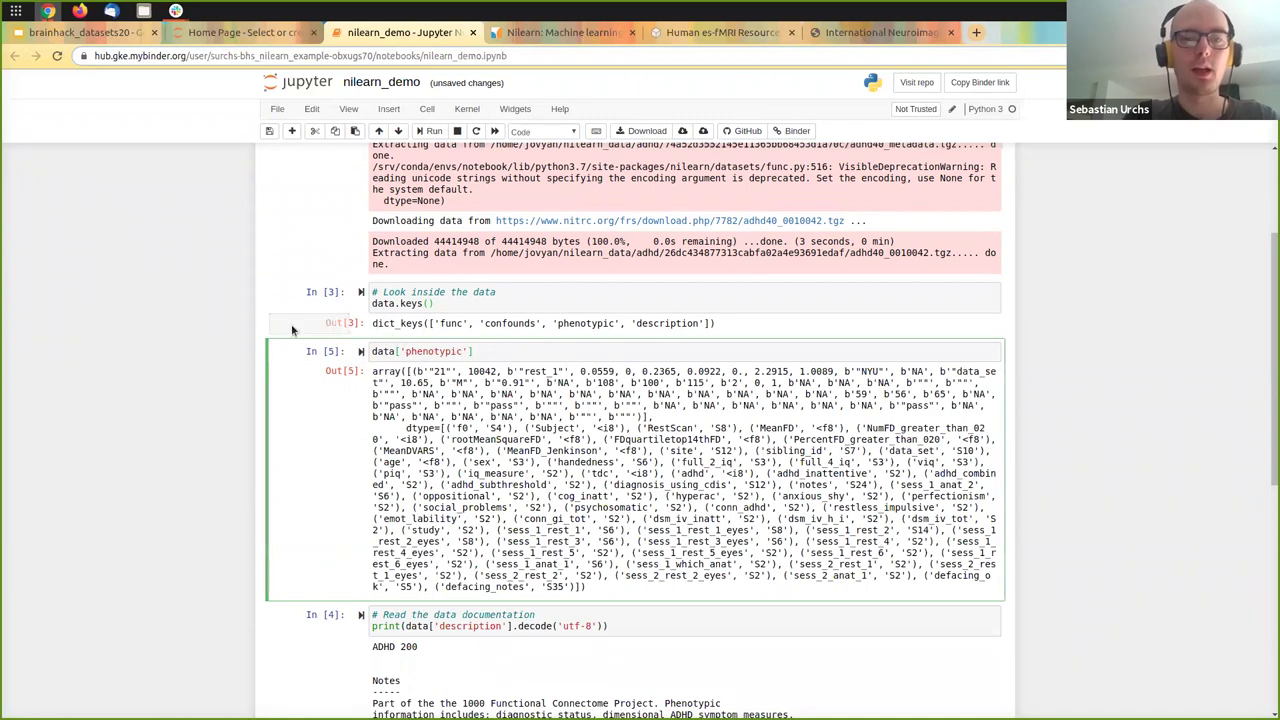
pyautogui.press('Escape')
pyautogui.press('d')
pyautogui.press('d')
pyautogui.click(422, 351)
pyautogui.hotkey('shift', 'Return')
# Show the downloaded data['func'] file path and load the functional image with nib.load.
pyautogui.scroll(-3, 417, 352)
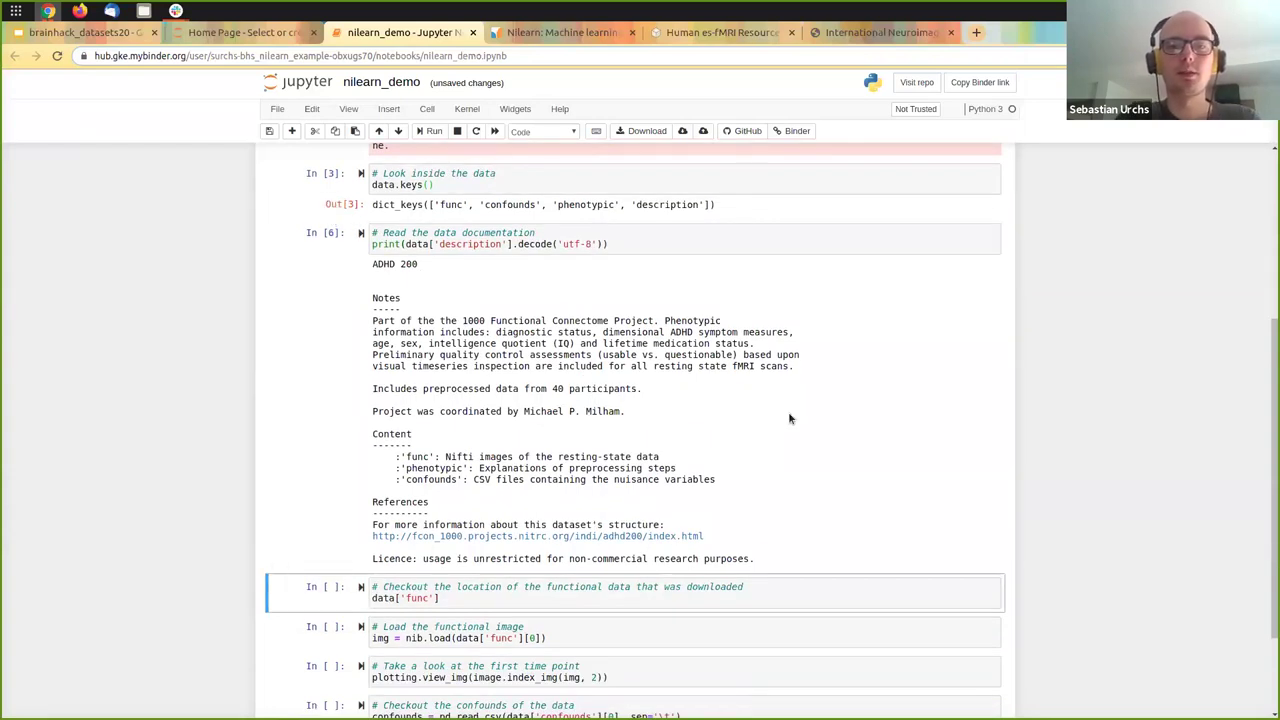
pyautogui.hotkey('shift', 'Return')
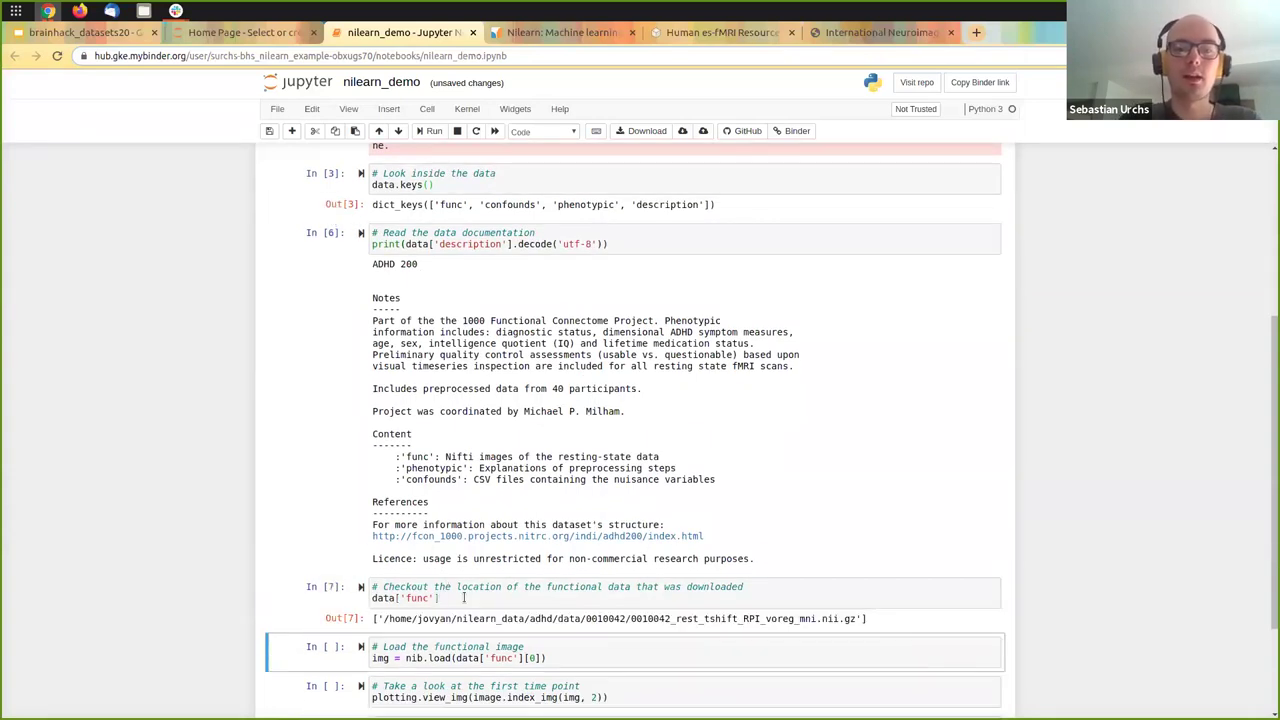
pyautogui.scroll(-3, 312, 542)
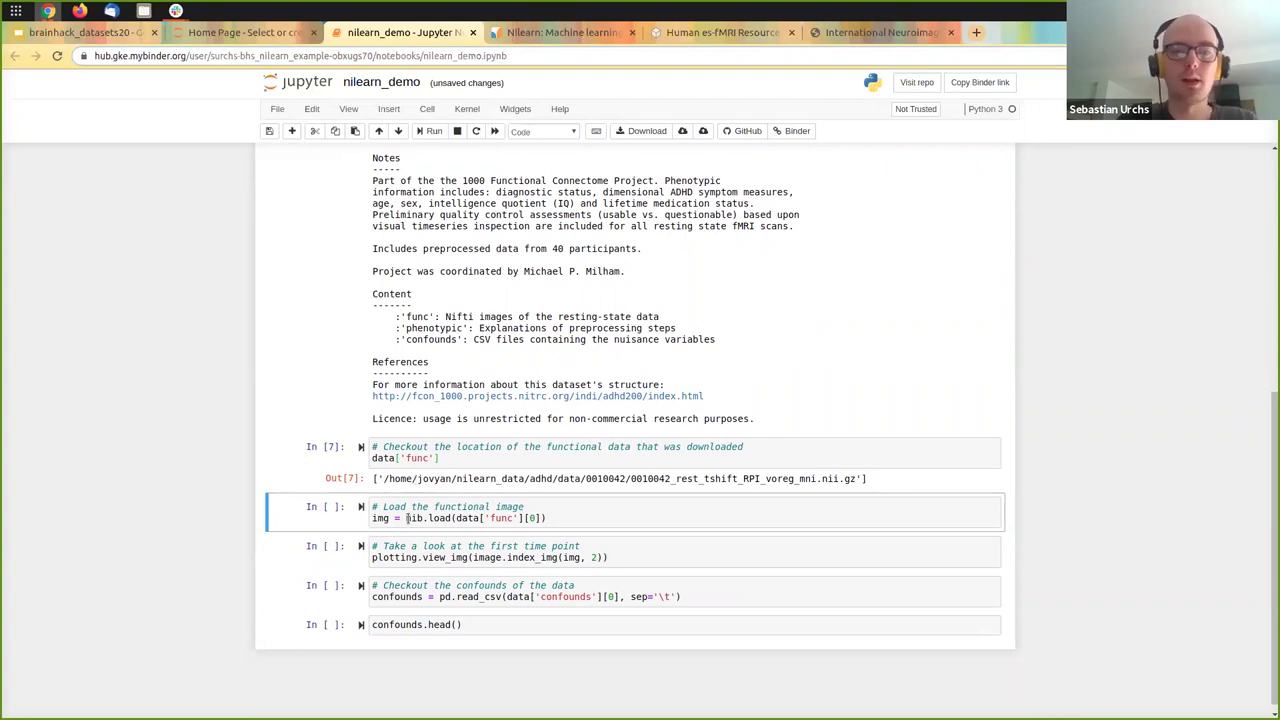
pyautogui.click(407, 518)
pyautogui.hotkey('shift', 'Return')
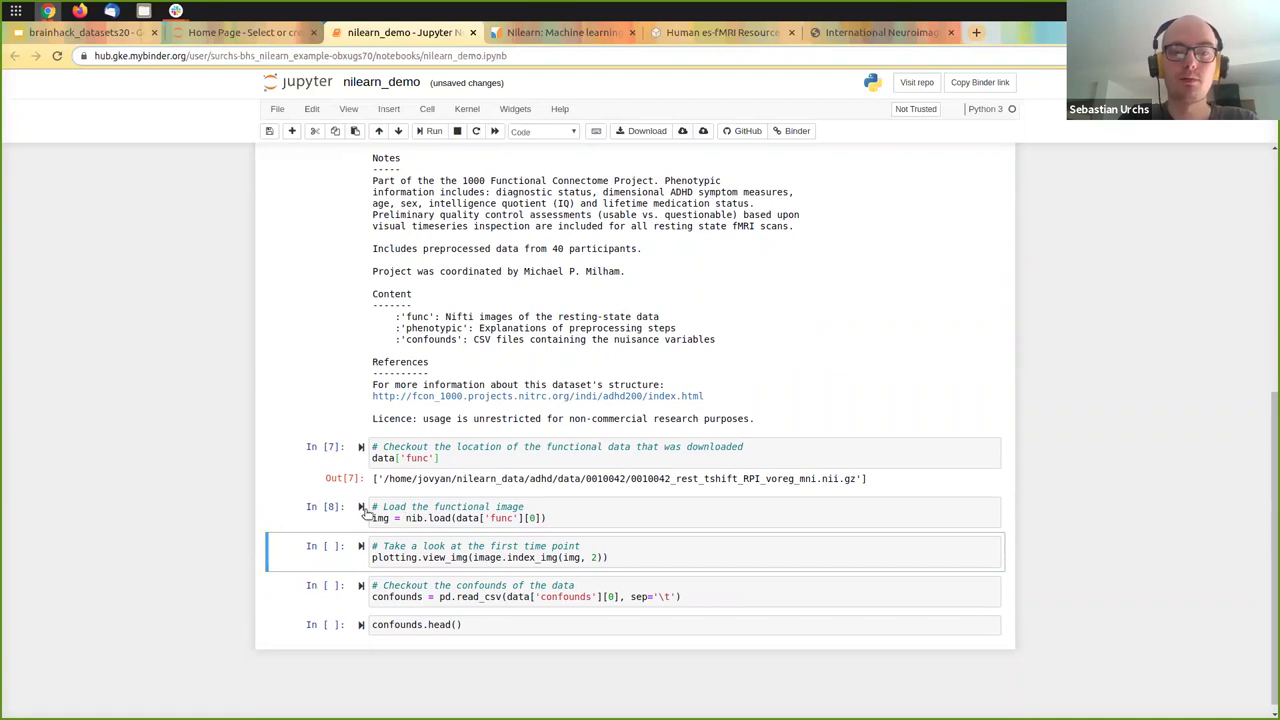
# Plot the image's first time point with plotting.view_img and browse the brain slices.
pyautogui.click(413, 518)
pyautogui.click(441, 557)
pyautogui.hotkey('shift', 'Return')
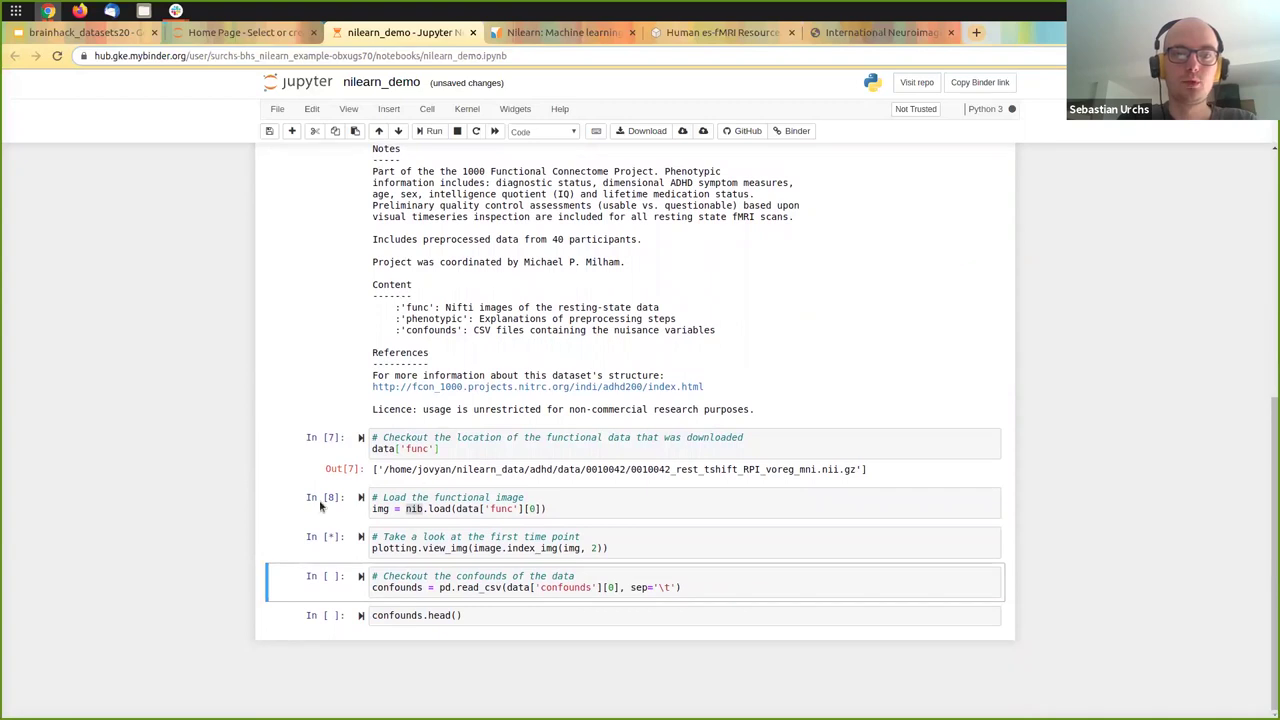
pyautogui.scroll(-1, 298, 572)
pyautogui.scroll(-3, 298, 572)
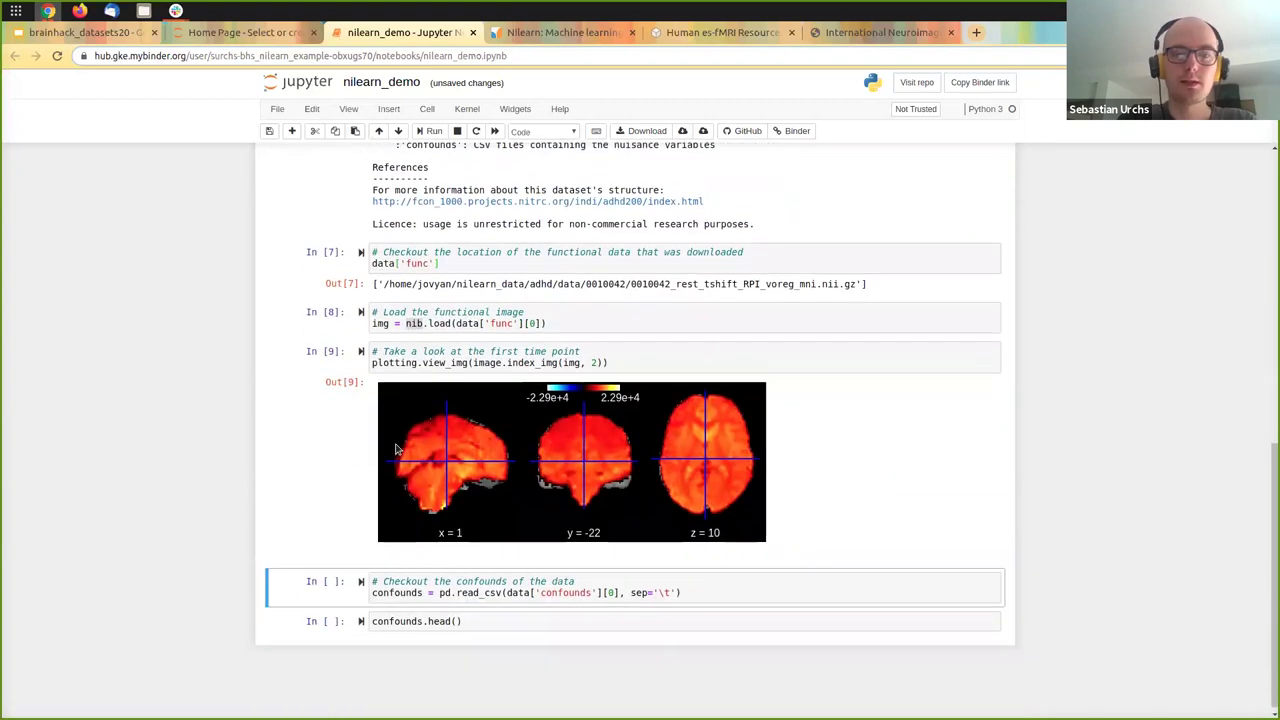
pyautogui.click(515, 446)
pyautogui.moveTo(515, 452); pyautogui.dragTo(455, 453)
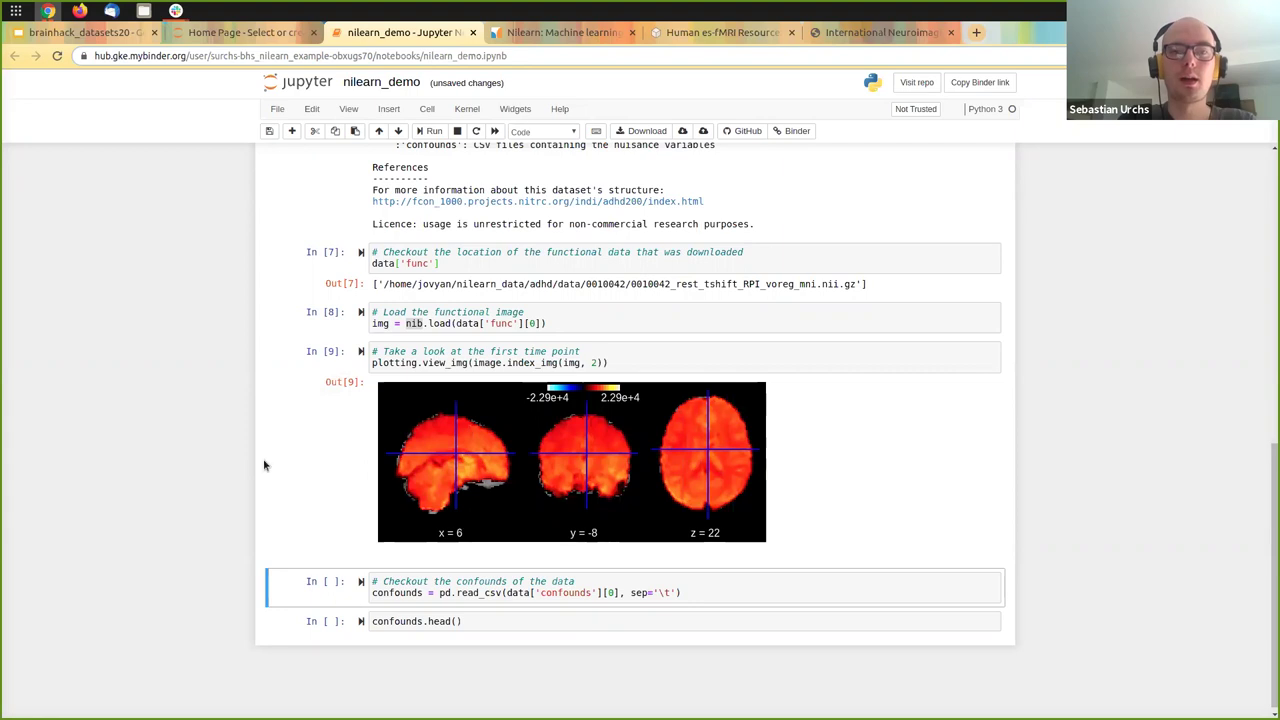
# Read the confounds file with pd.read_csv and preview its first rows with confounds.head().
pyautogui.click(505, 592)
pyautogui.hotkey('shift', 'Return')
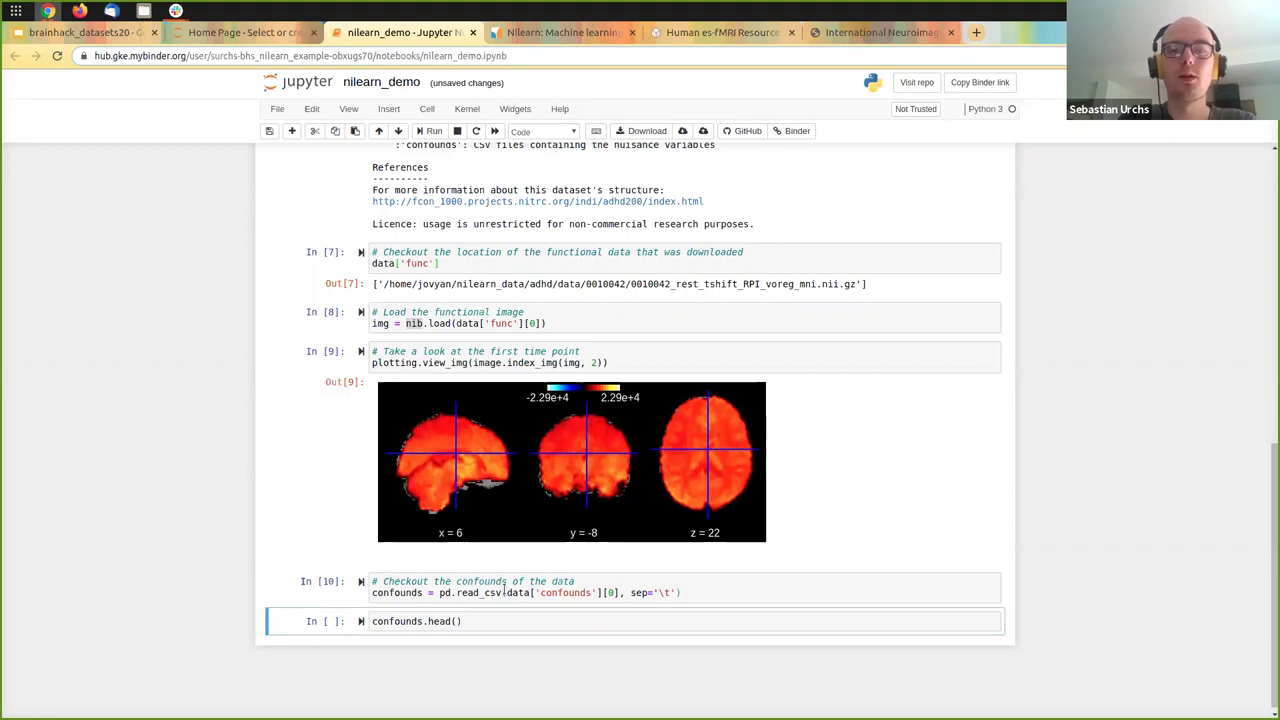
pyautogui.click(424, 621)
pyautogui.hotkey('shift', 'Return')
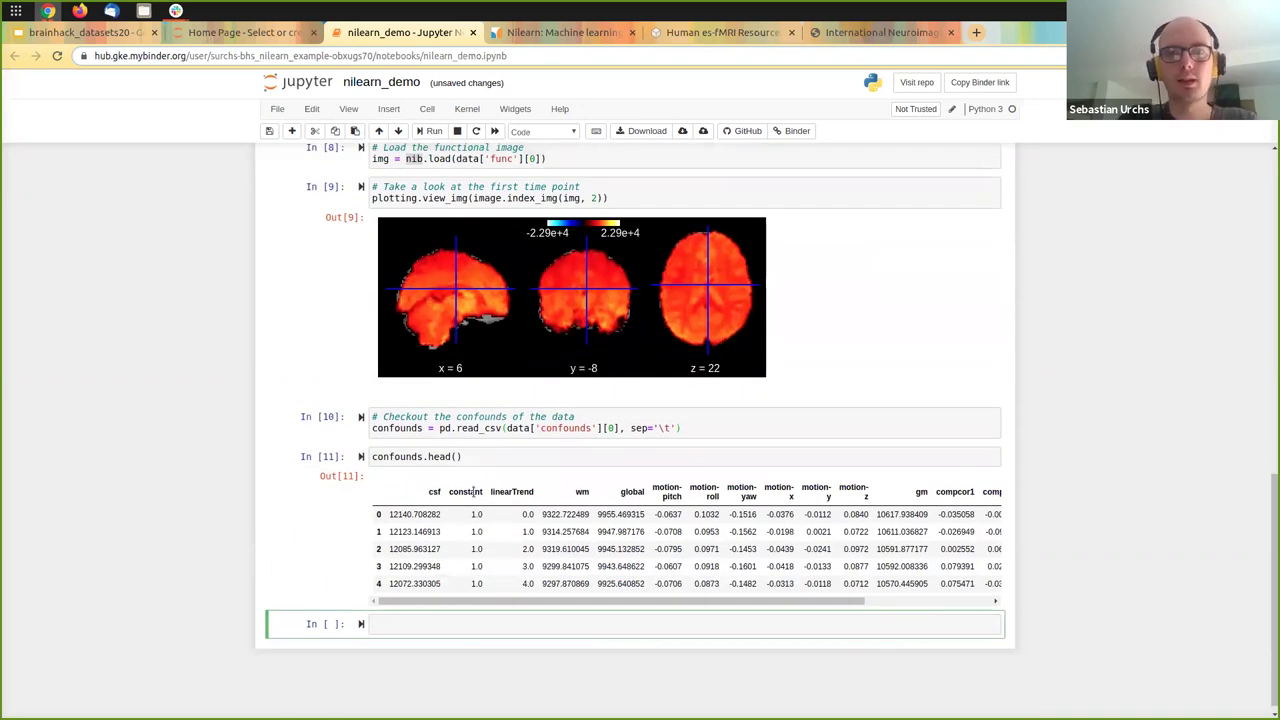
pyautogui.moveTo(454, 597); pyautogui.dragTo(325, 643)
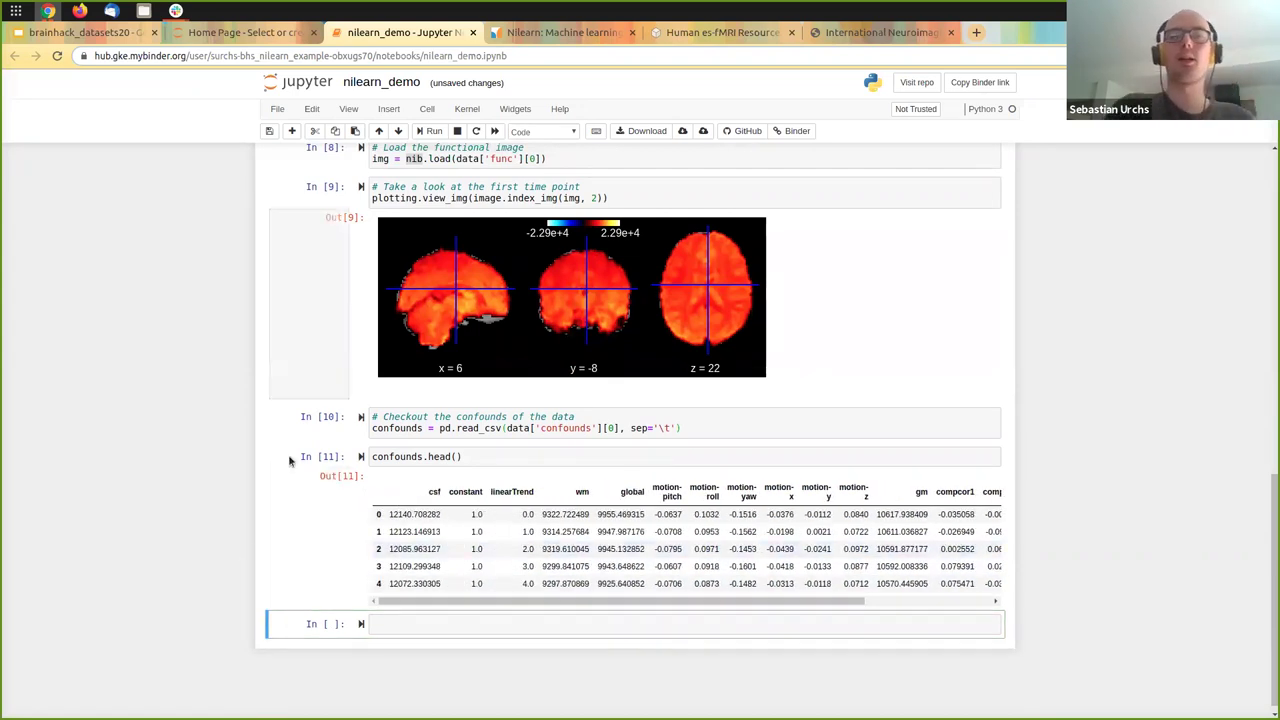
# Look over the fetch_adhd reference and the dataset fetchers list, then return to the 'Nilearn - get the data' slide.
pyautogui.click(203, 35)
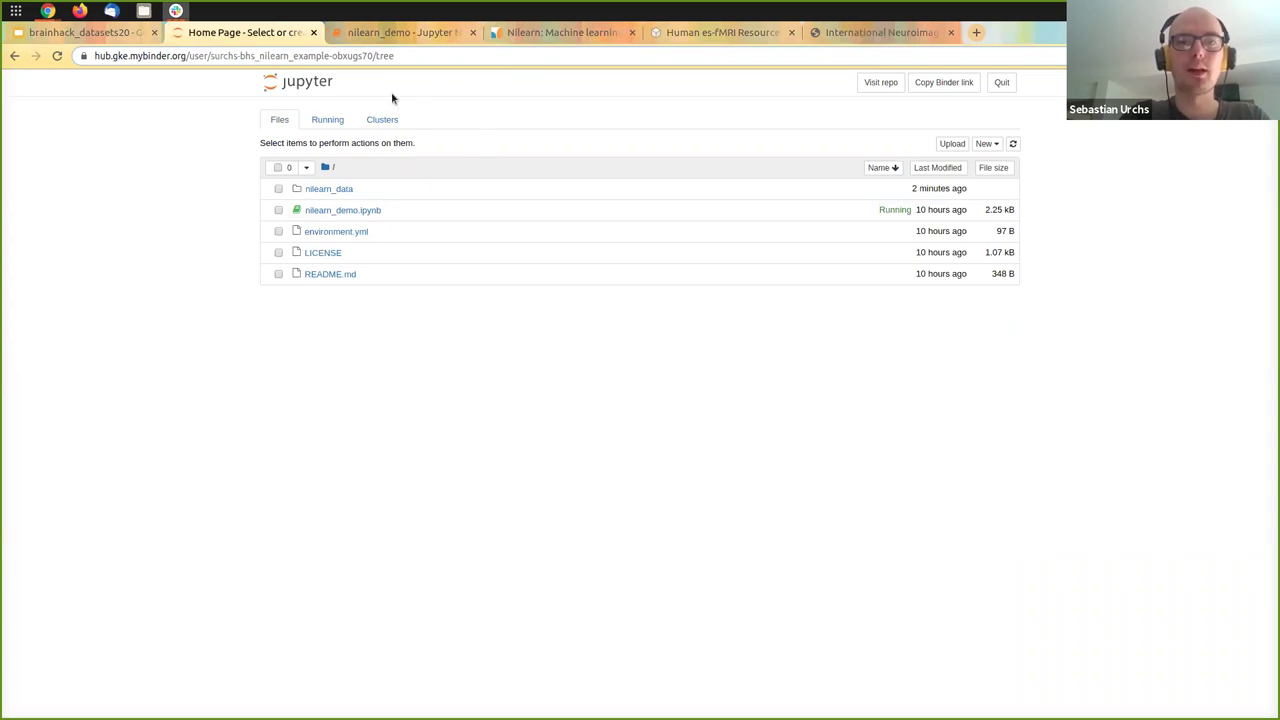
pyautogui.click(495, 33)
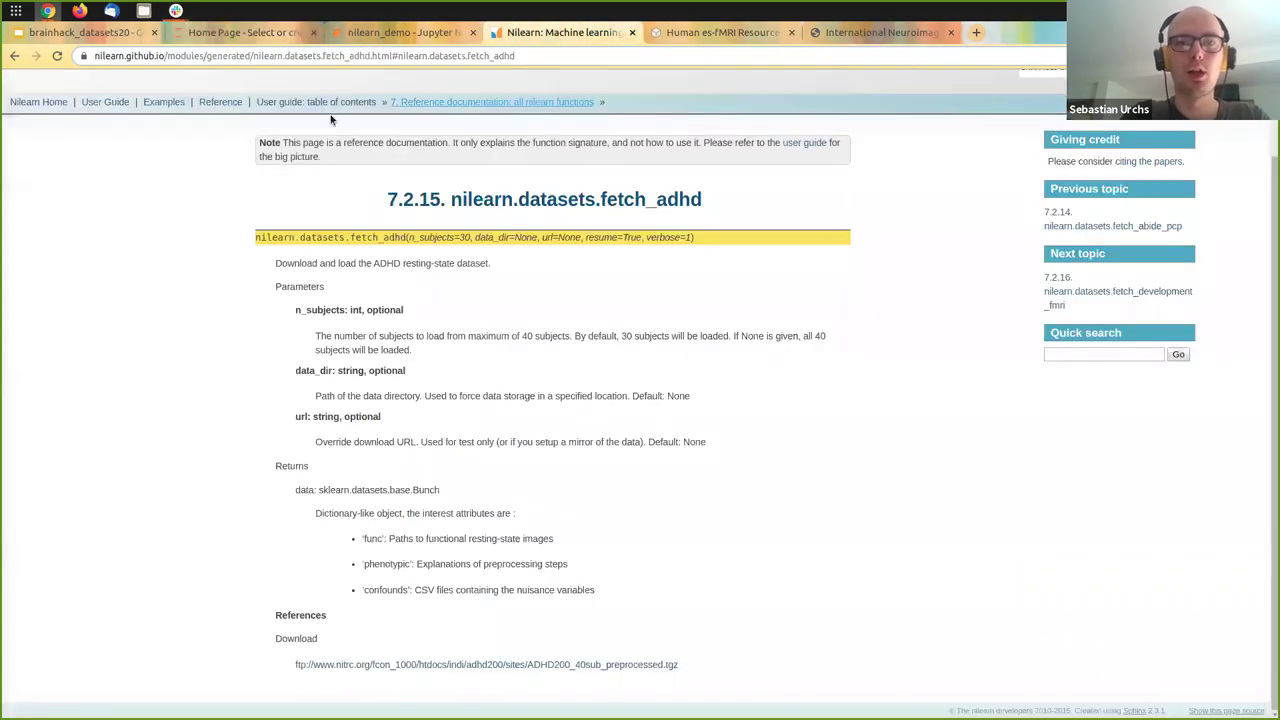
pyautogui.click(15, 56)
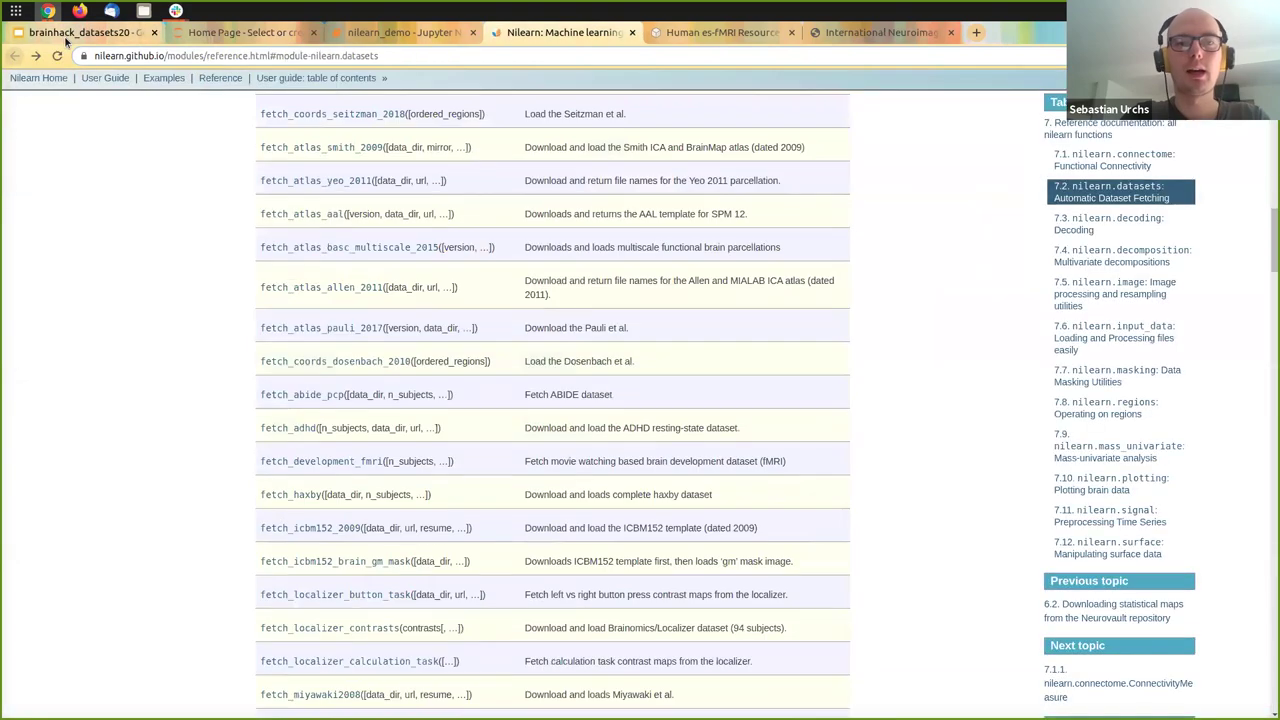
pyautogui.click(67, 33)
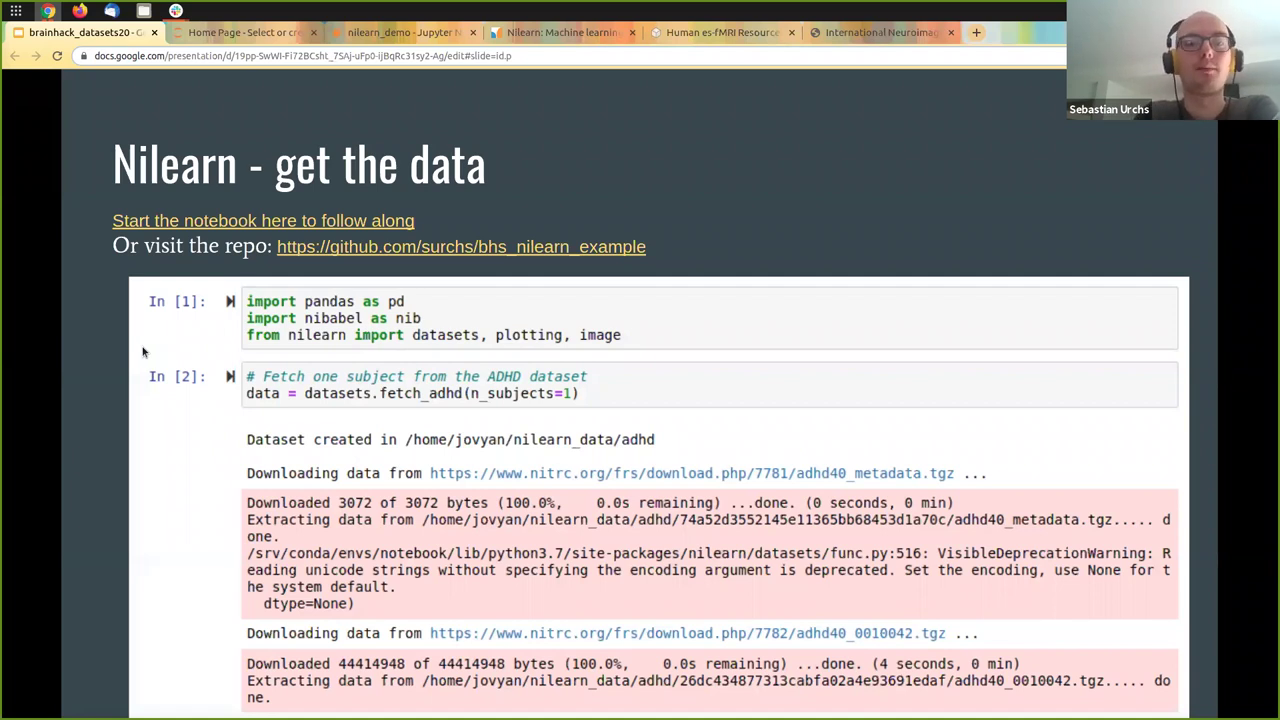
# Present the slides through to 'Amazon S3 - pick a dataset' and follow its openneuro.org link.
pyautogui.hotkey('ctrl', 'F5')
pyautogui.press('Right')
pyautogui.press('Right')
pyautogui.press('Right')
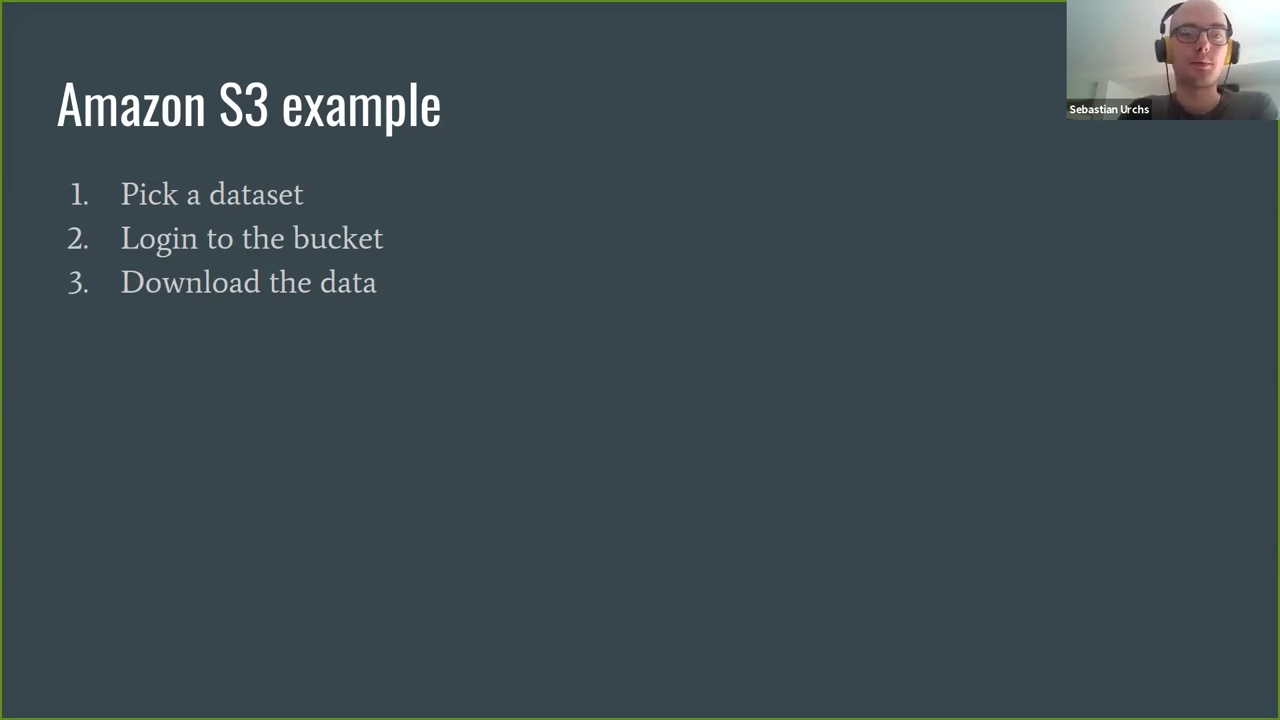
pyautogui.press('Right')
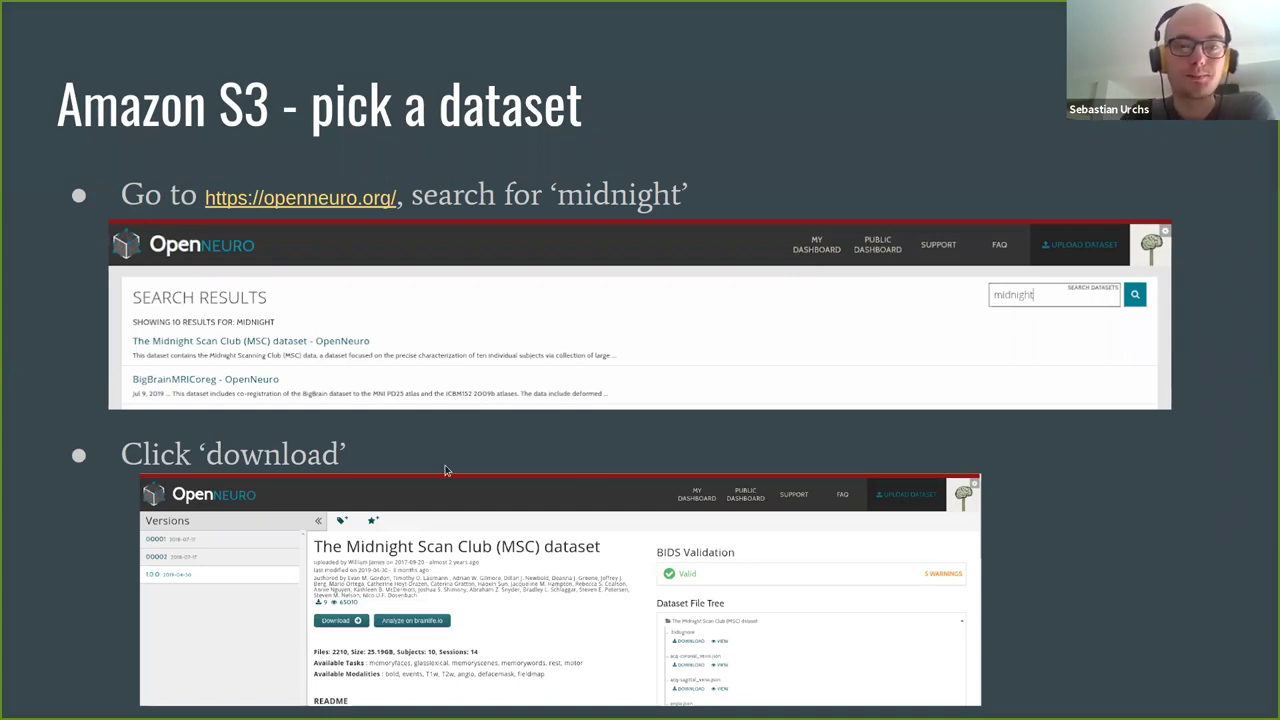
pyautogui.click(296, 199)
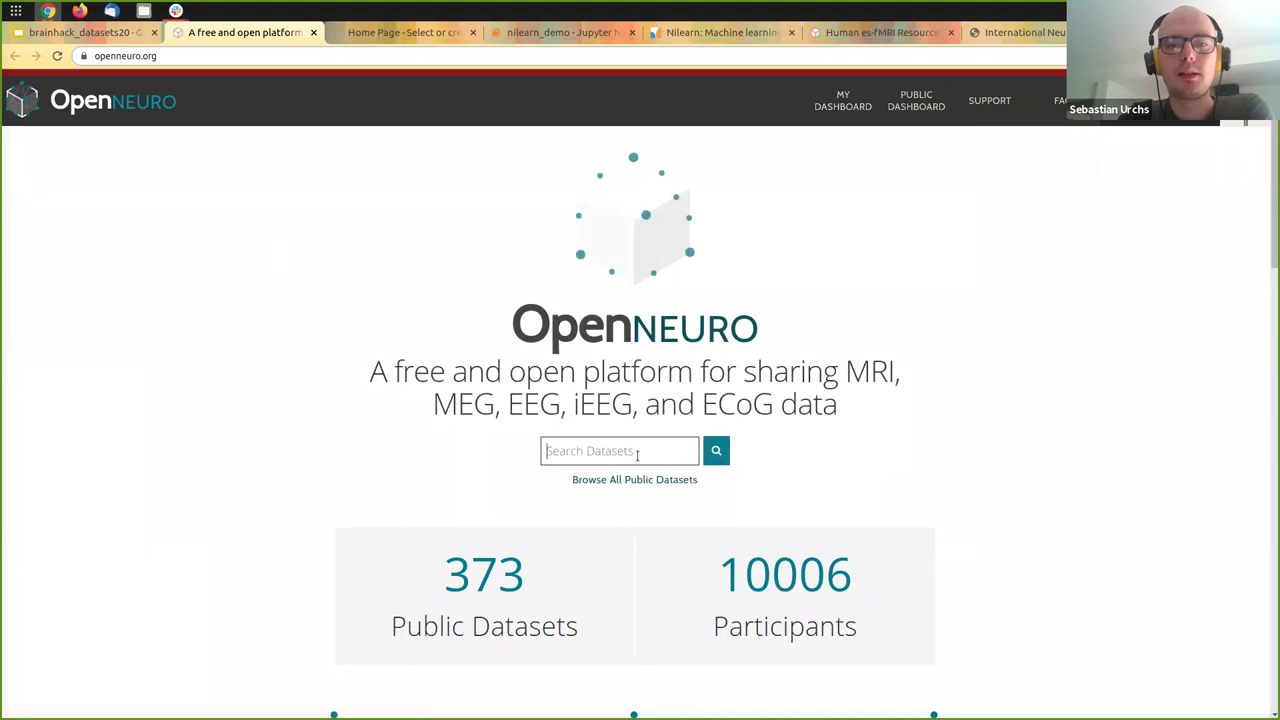
# Search all public datasets for 'traumatic' and check the first result's 40.3MB size.
pyautogui.click(634, 480)
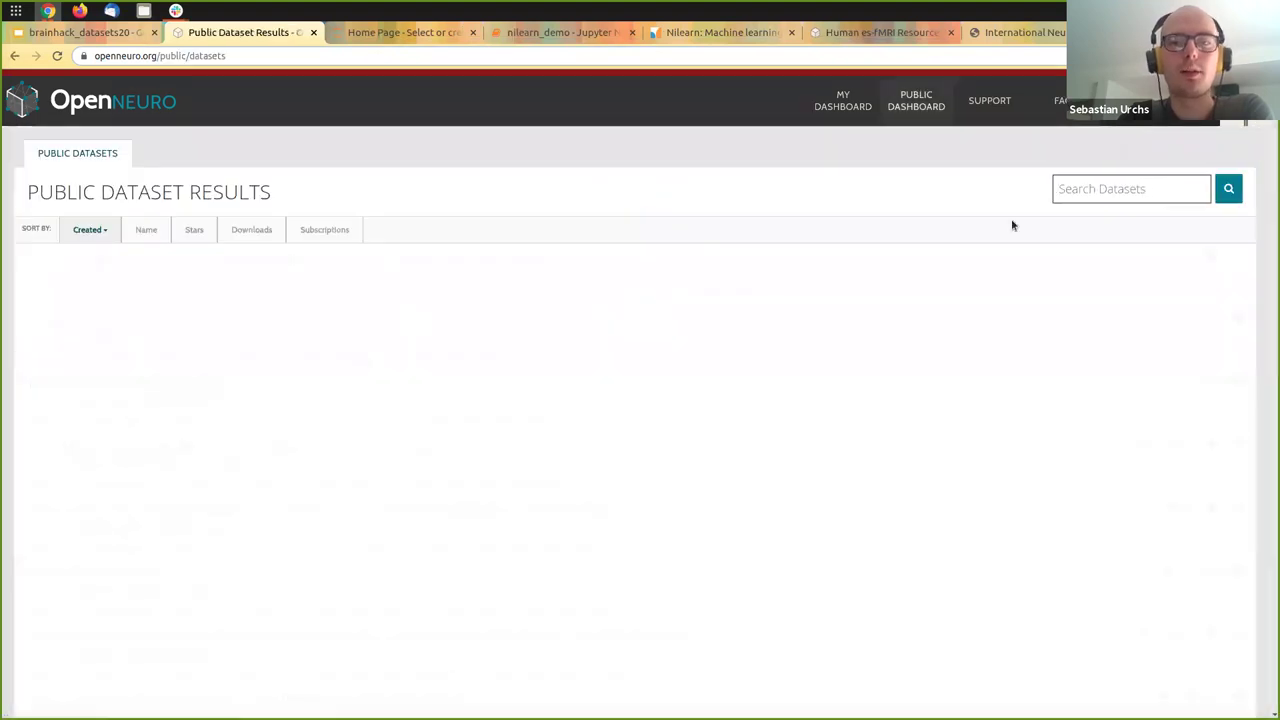
pyautogui.click(1141, 192)
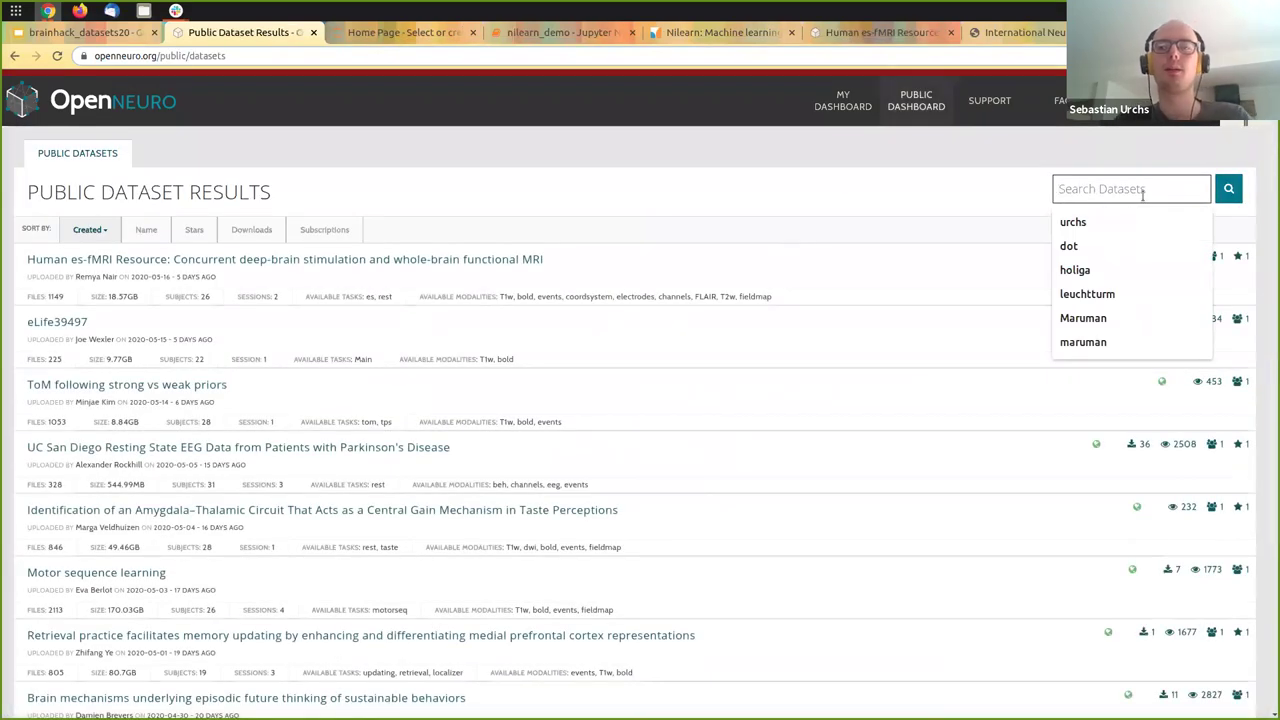
pyautogui.write('traumatic')
pyautogui.press('Return')
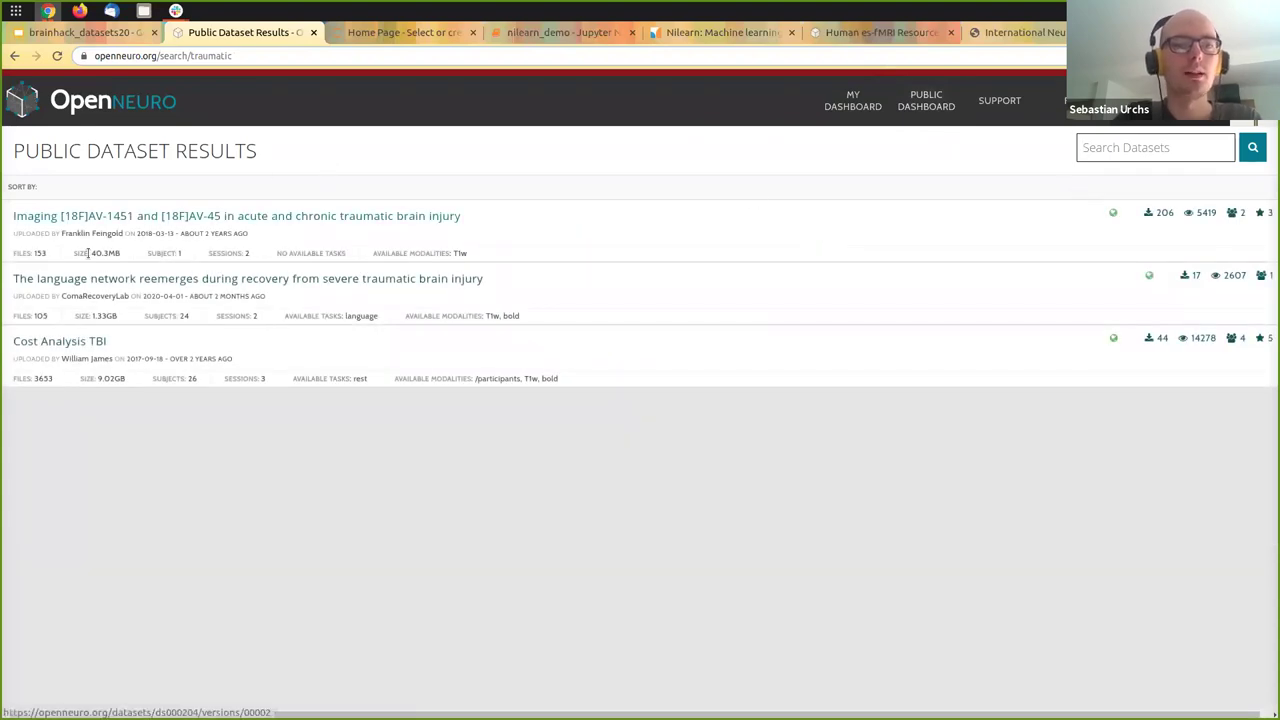
pyautogui.moveTo(90, 253); pyautogui.dragTo(117, 259)
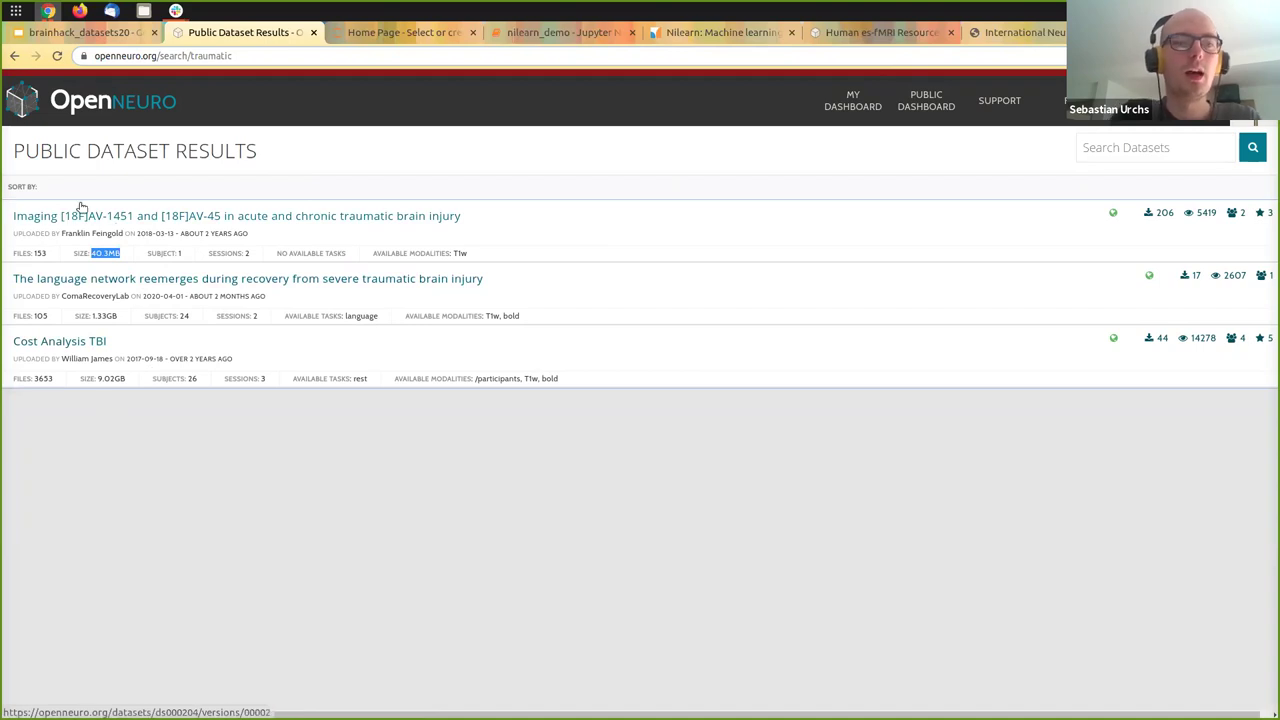
# Try an autism search, clear it, and return to the OpenNeuro home page.
pyautogui.click(1185, 147)
pyautogui.write('au')
pyautogui.click(1100, 180)
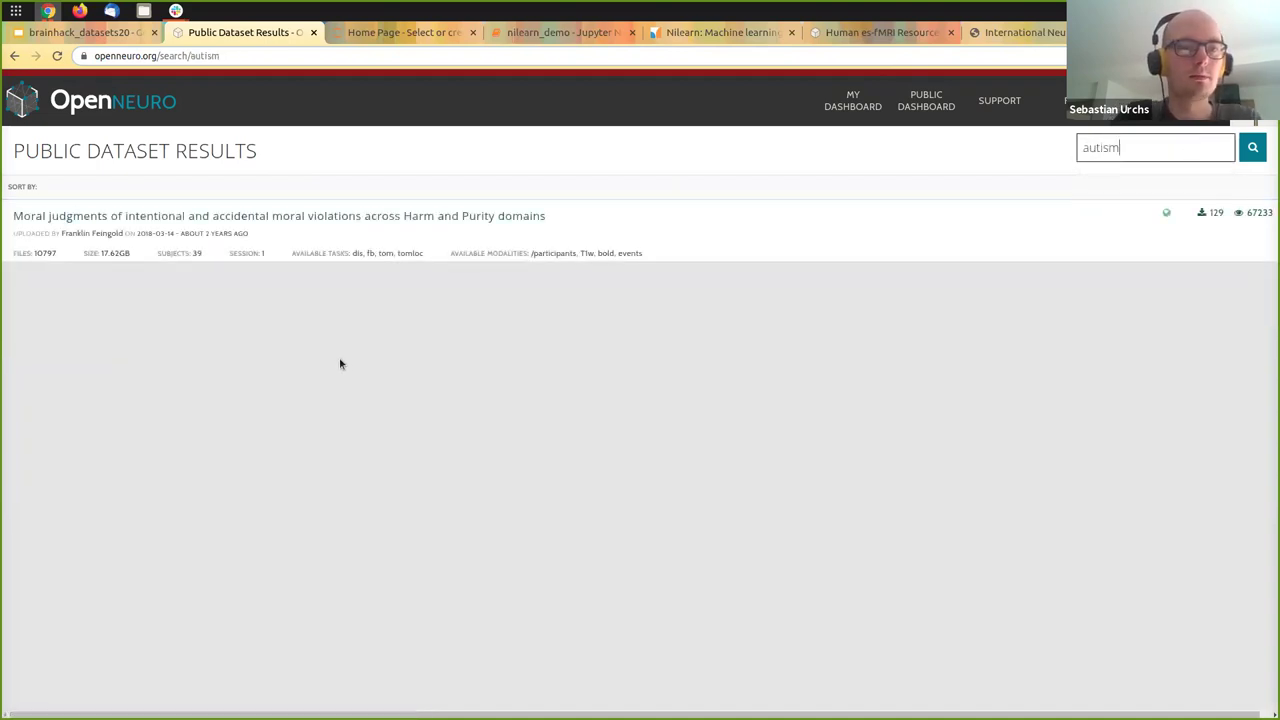
pyautogui.hotkey('ctrl', 'a')
pyautogui.press('BackSpace')
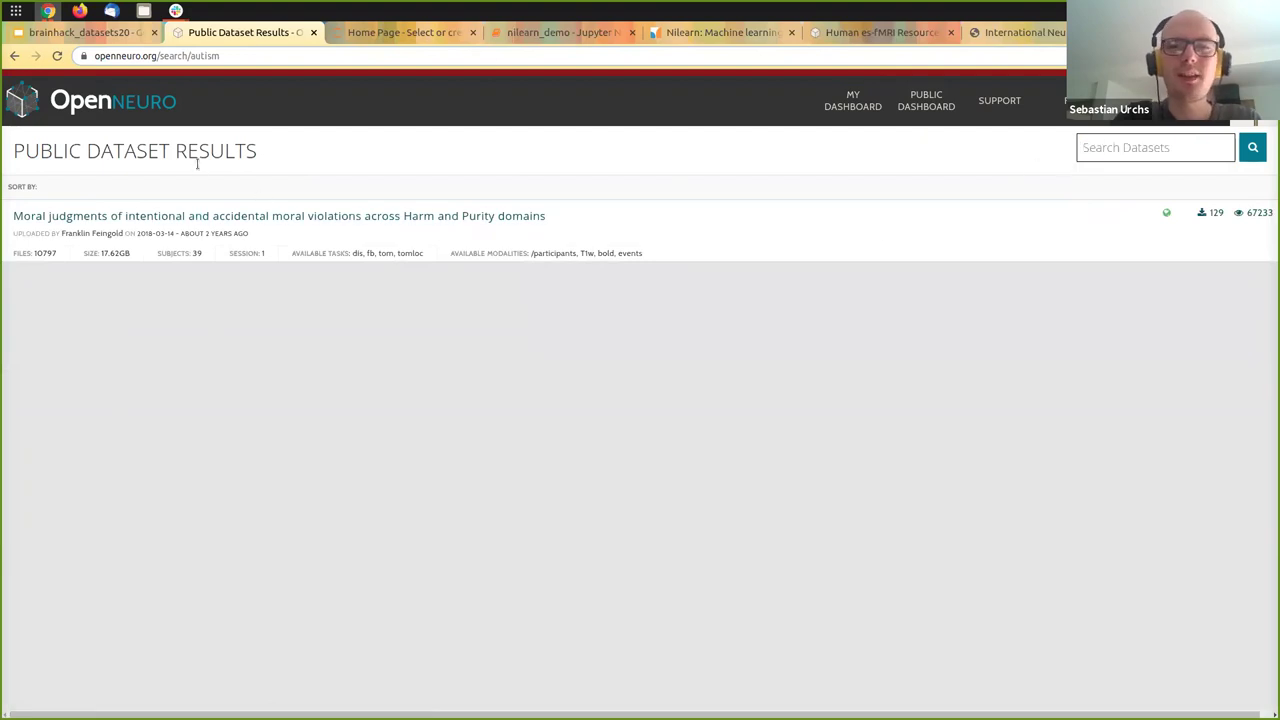
pyautogui.click(70, 112)
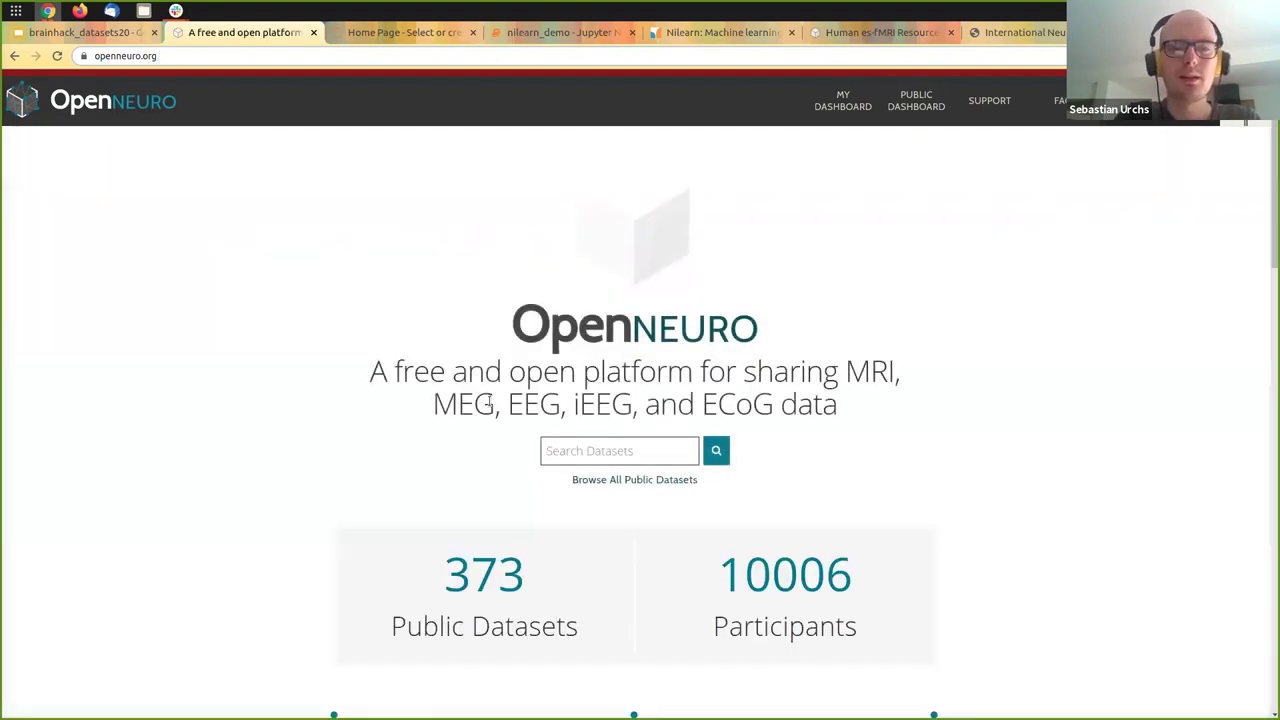
# Search public datasets for 'traumatic' again and open the traumatic brain injury imaging dataset ds000204.
pyautogui.click(623, 480)
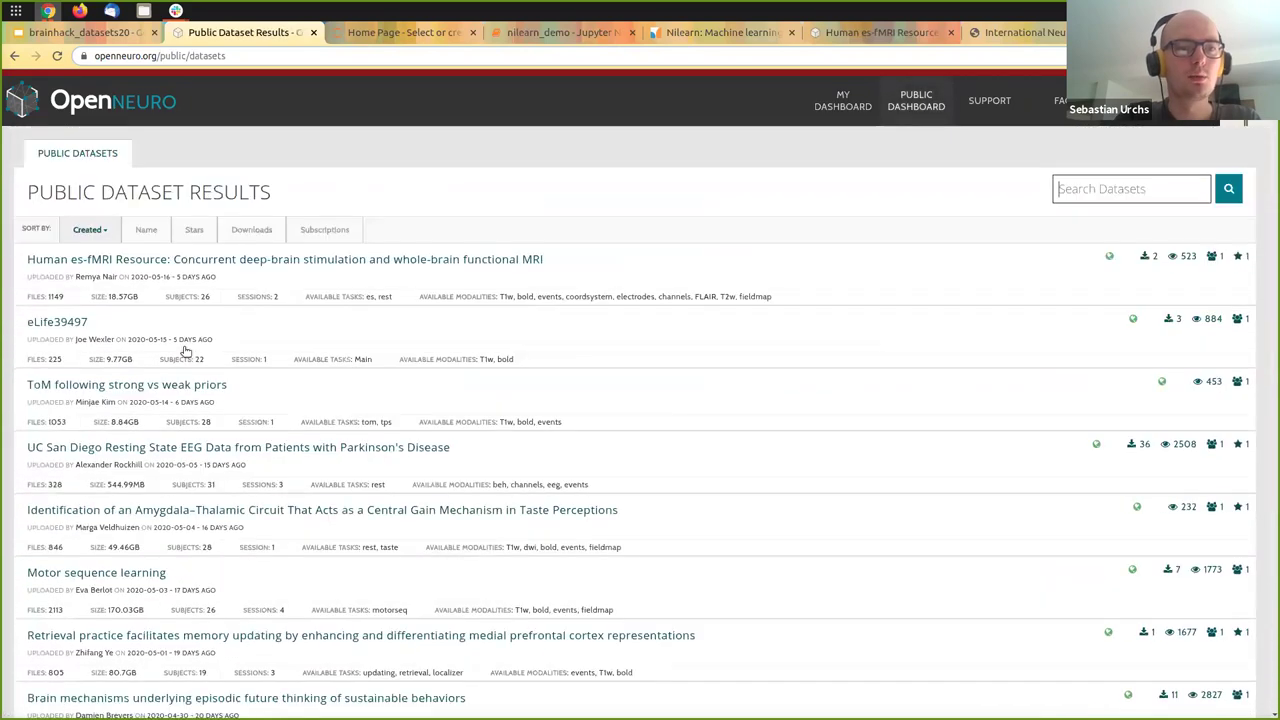
pyautogui.click(1062, 186)
pyautogui.write('traumatic')
pyautogui.press('Return')
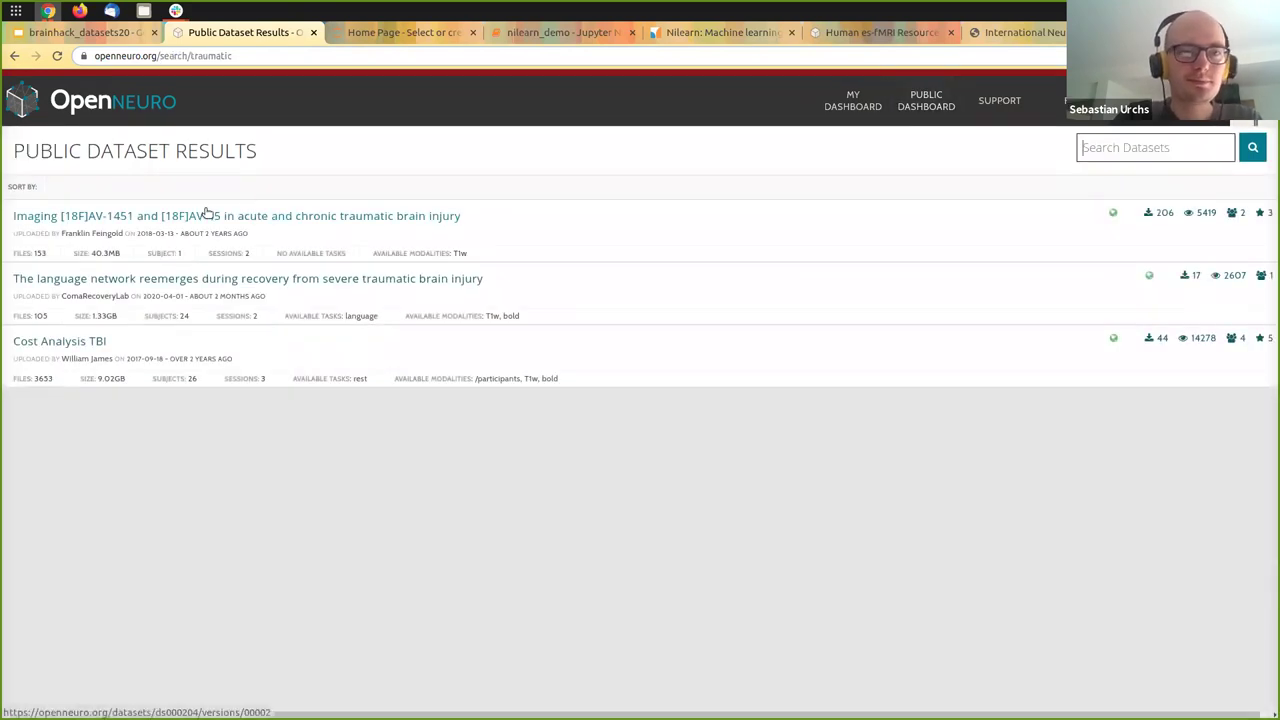
pyautogui.click(206, 215)
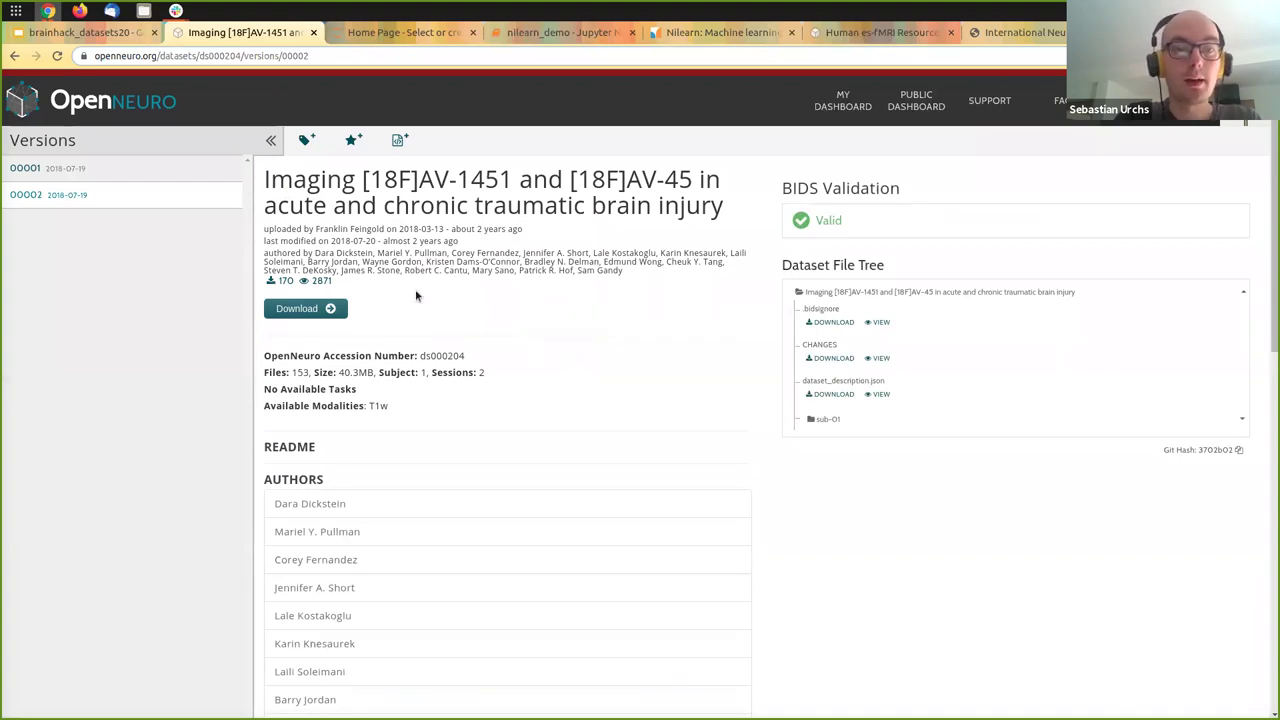
# Review the ds000204 page, then expand sub-01 and its ses-2011 folder in the Dataset File Tree.
pyautogui.scroll(-1, 418, 294)
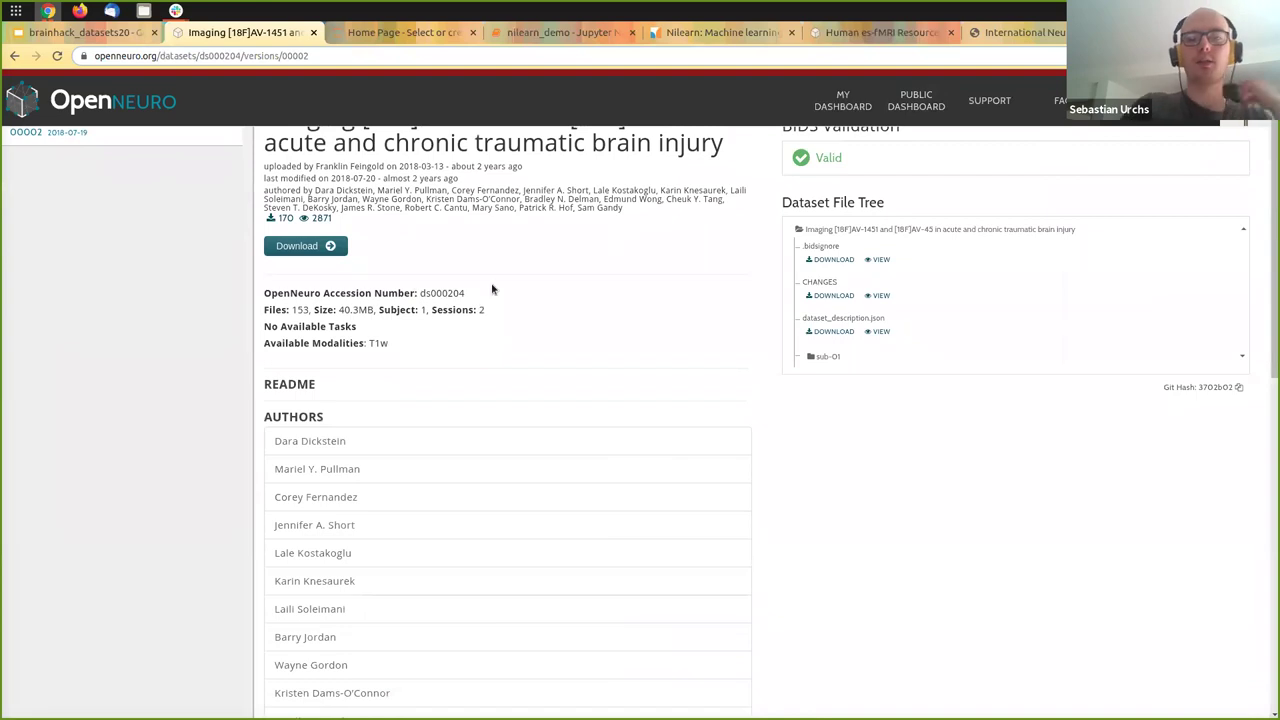
pyautogui.scroll(1, 505, 281)
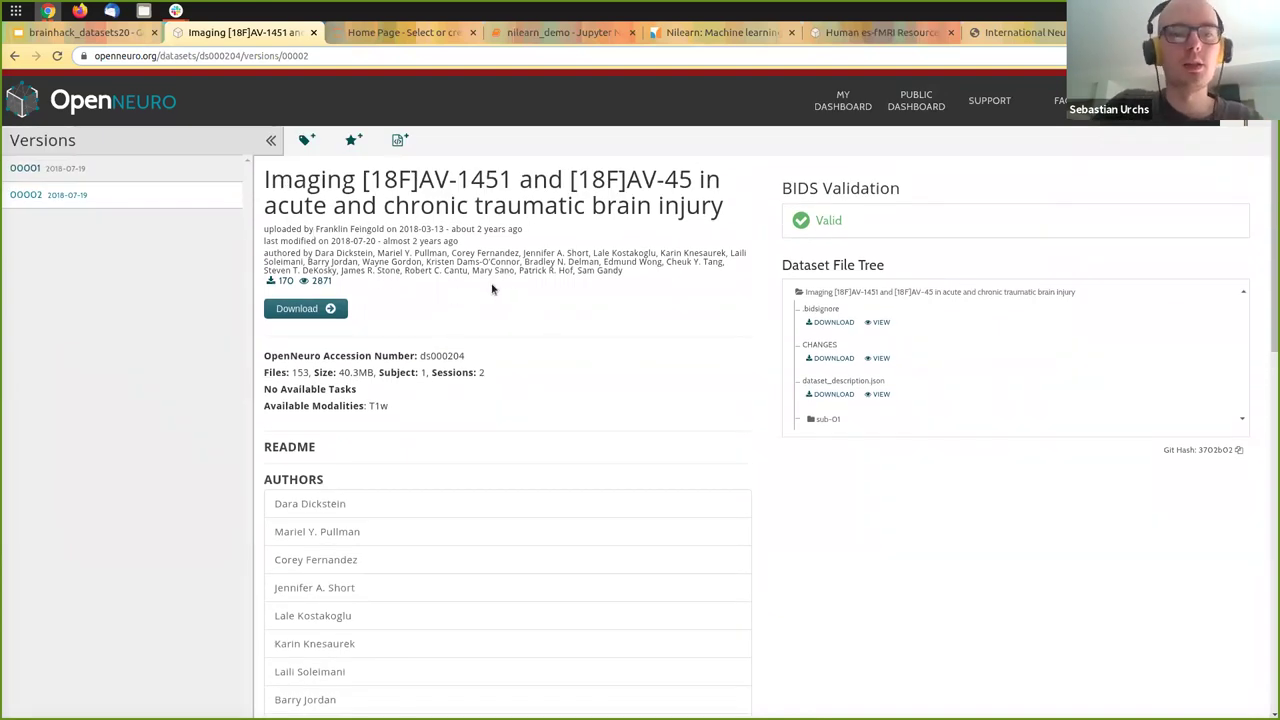
pyautogui.scroll(-4, 492, 289)
pyautogui.scroll(-8, 372, 262)
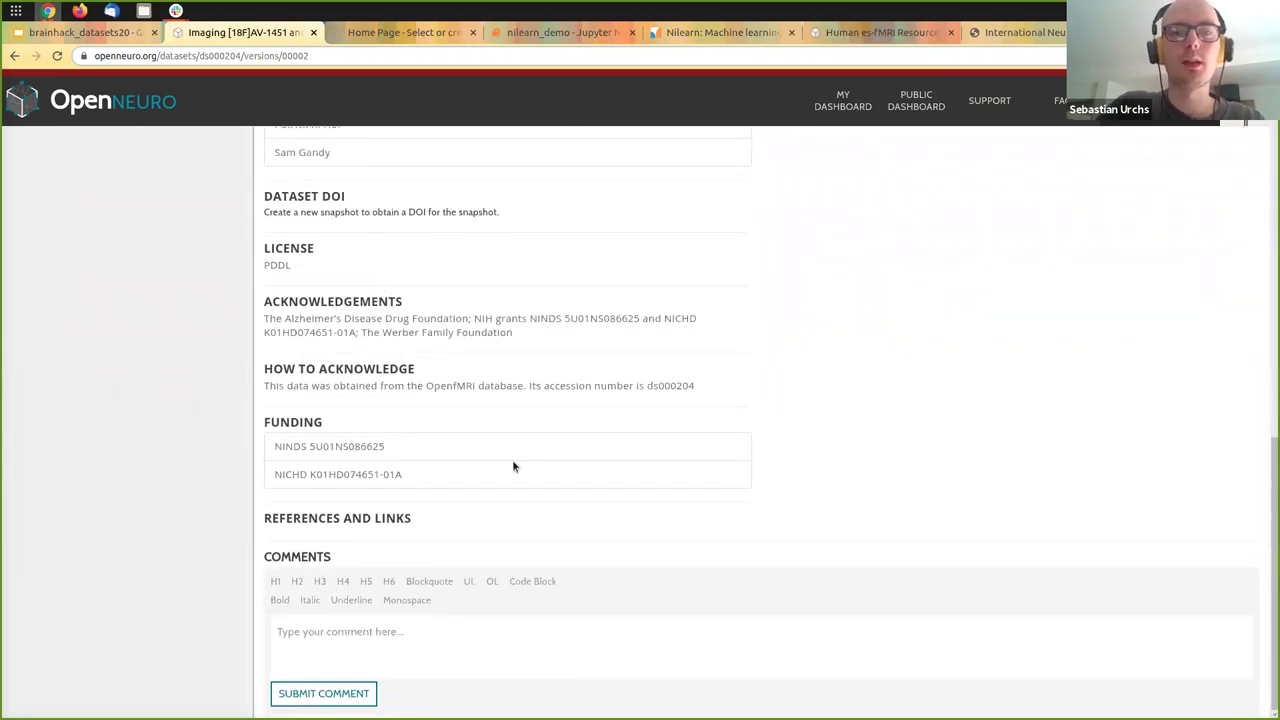
pyautogui.press('Home')
pyautogui.press('End')
pyautogui.press('Home')
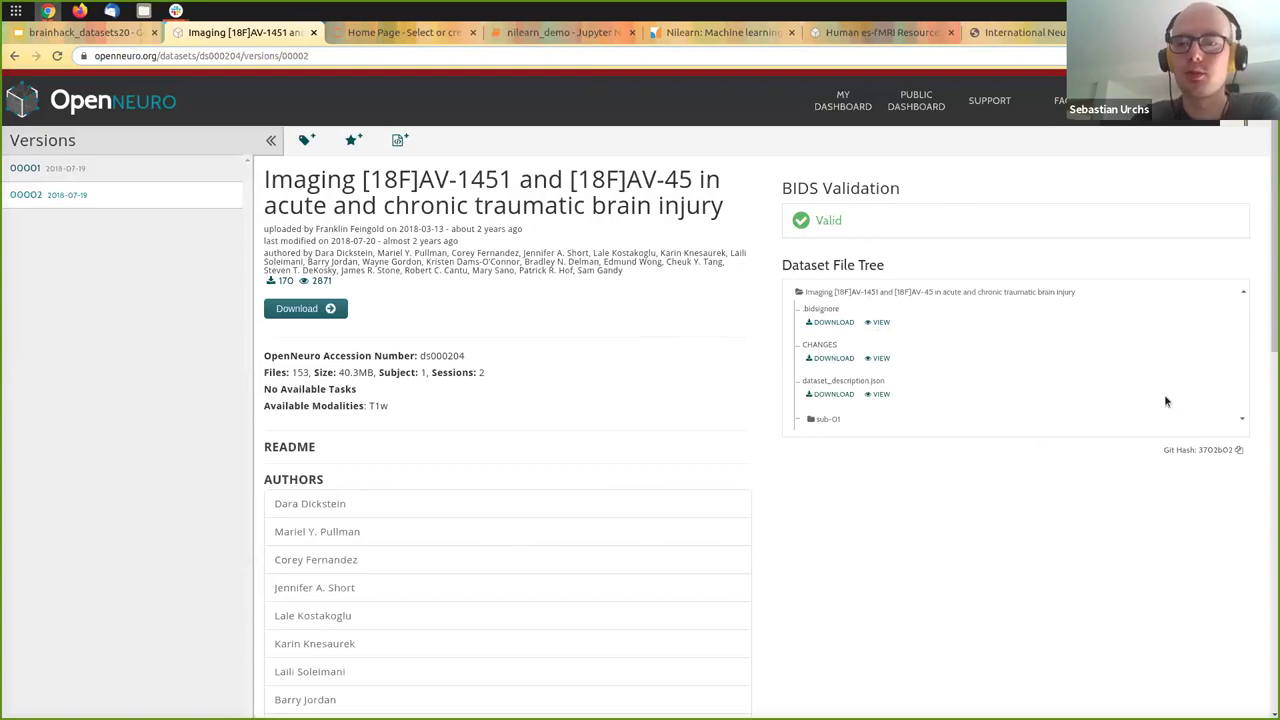
pyautogui.scroll(-1, 1201, 371)
pyautogui.click(1241, 366)
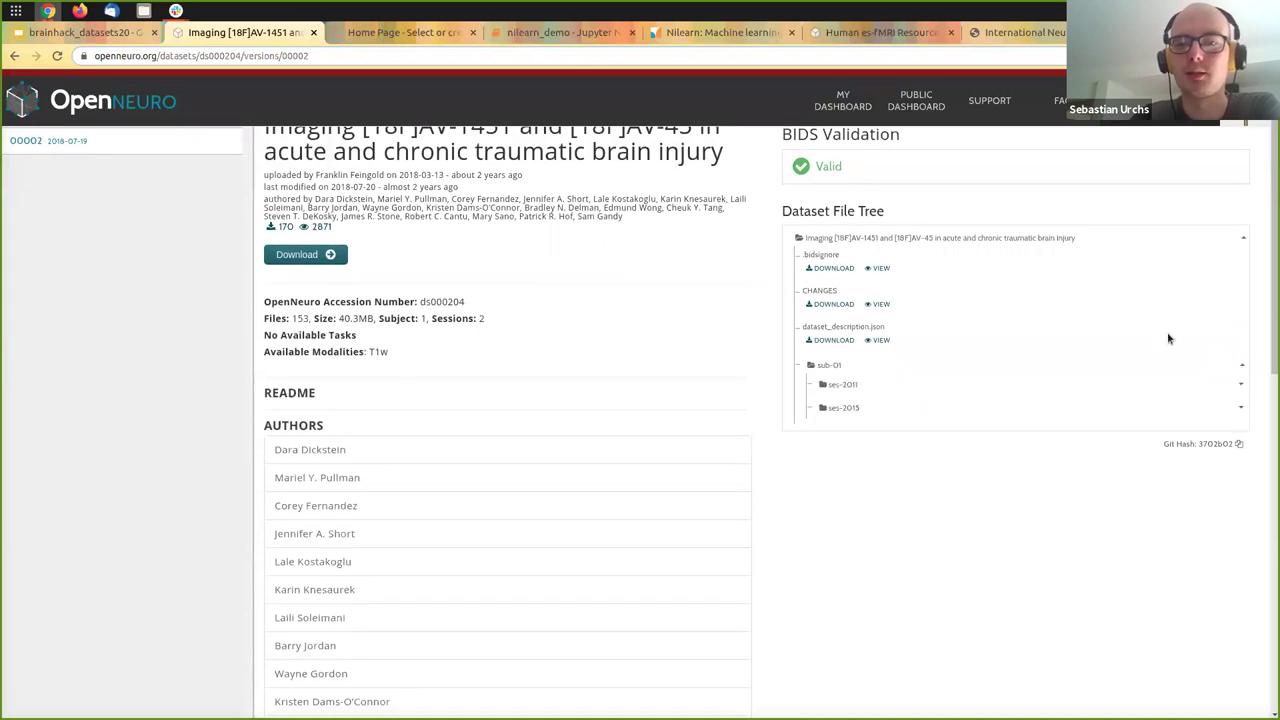
pyautogui.scroll(-2, 1134, 328)
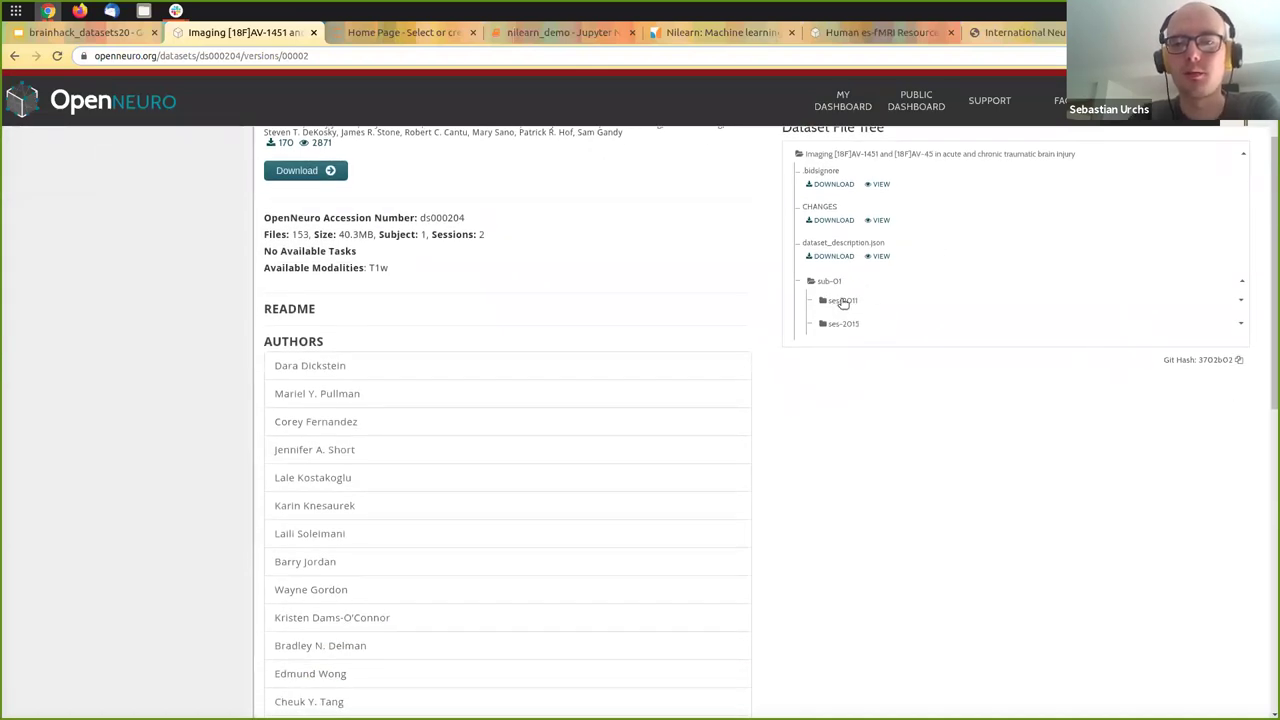
pyautogui.click(843, 301)
pyautogui.click(840, 349)
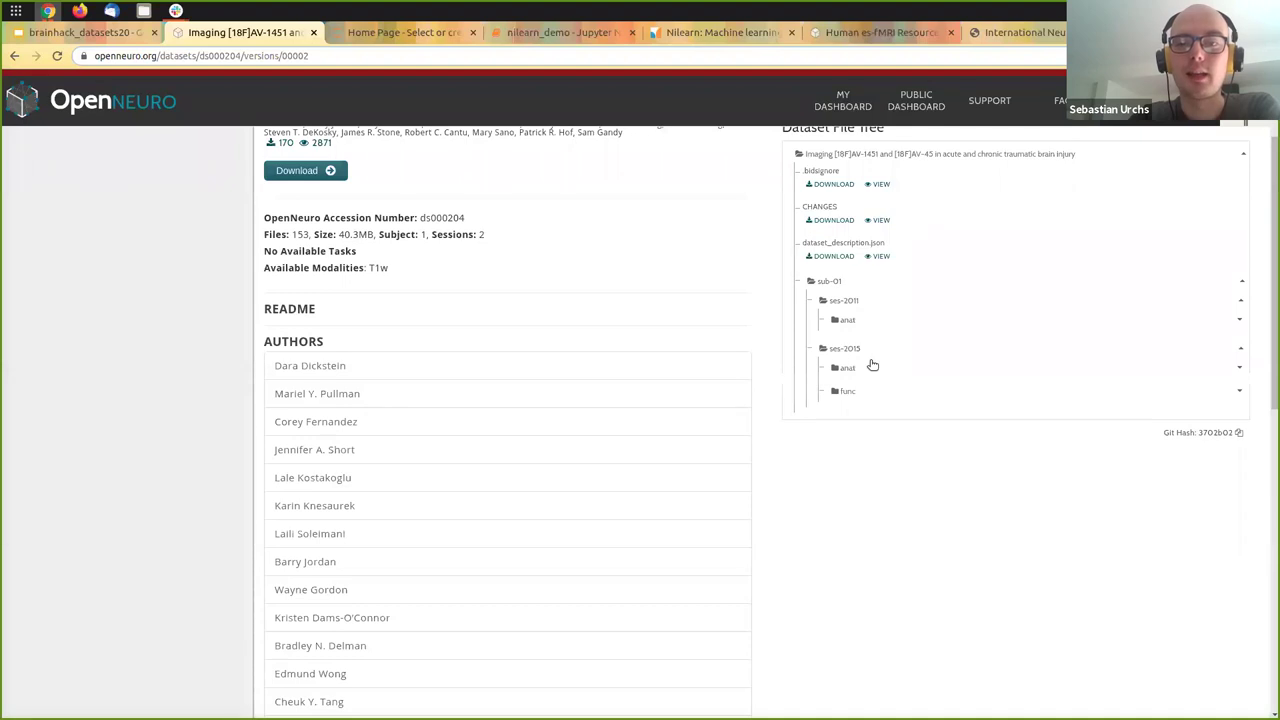
pyautogui.click(846, 368)
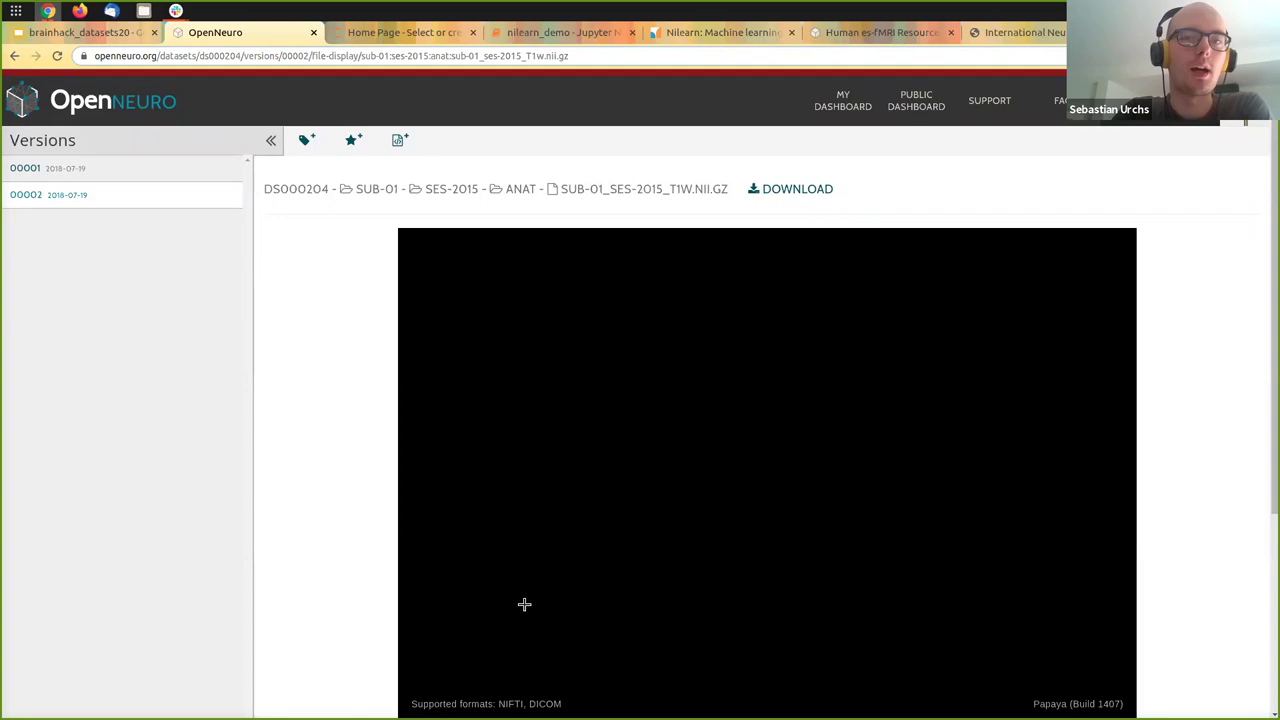
pyautogui.moveTo(585, 538); pyautogui.dragTo(578, 503)
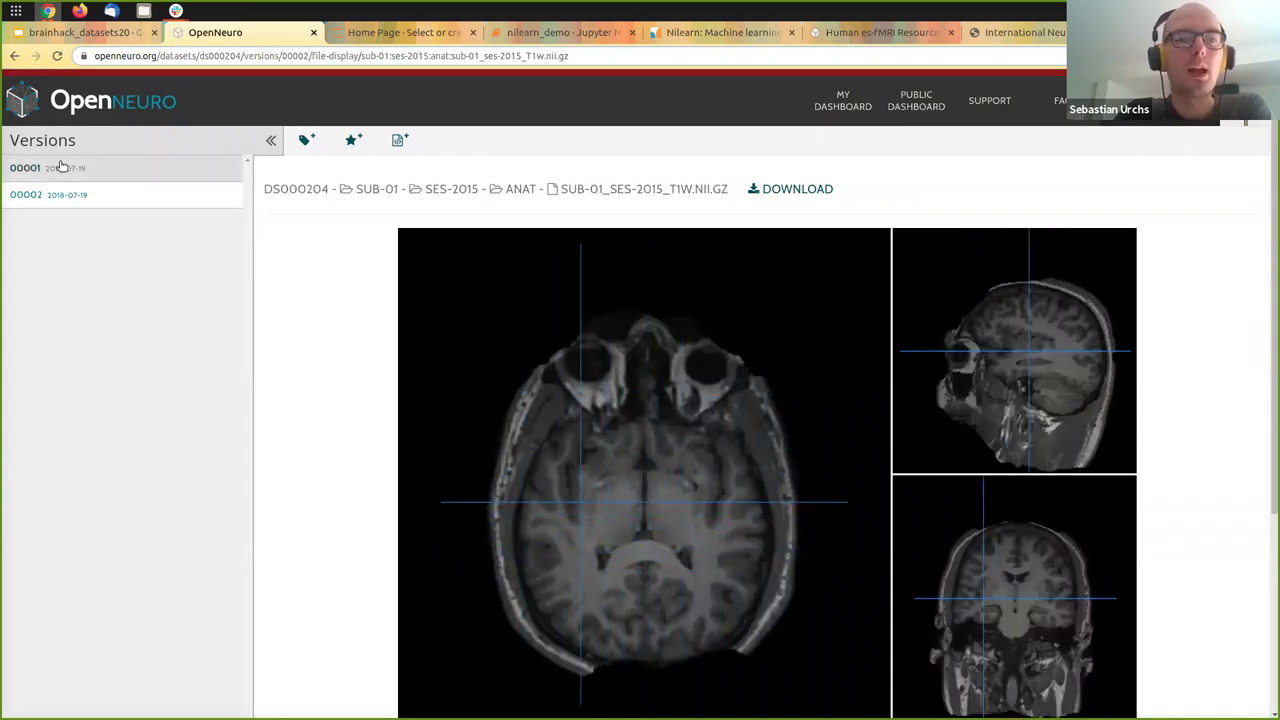
pyautogui.click(50, 196)
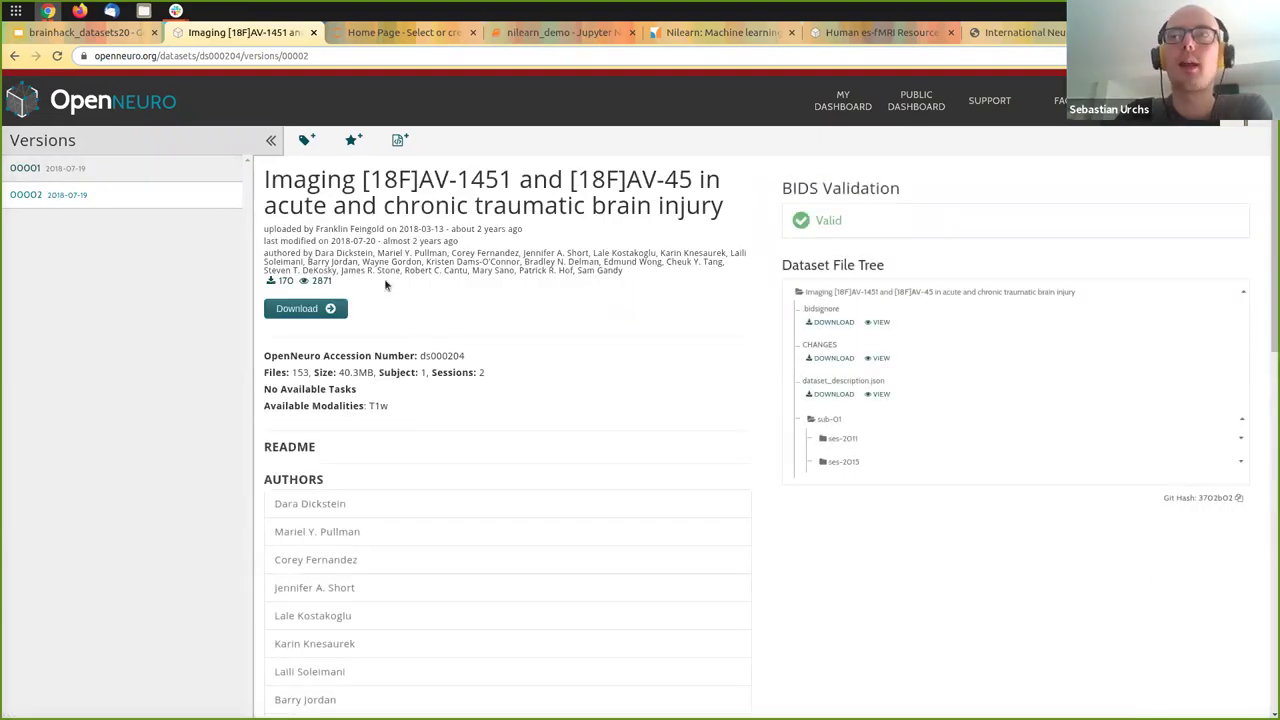
# Open the How to Download page for OpenNeuro dataset ds000204, showing the aws s3 sync command.
pyautogui.click(311, 312)
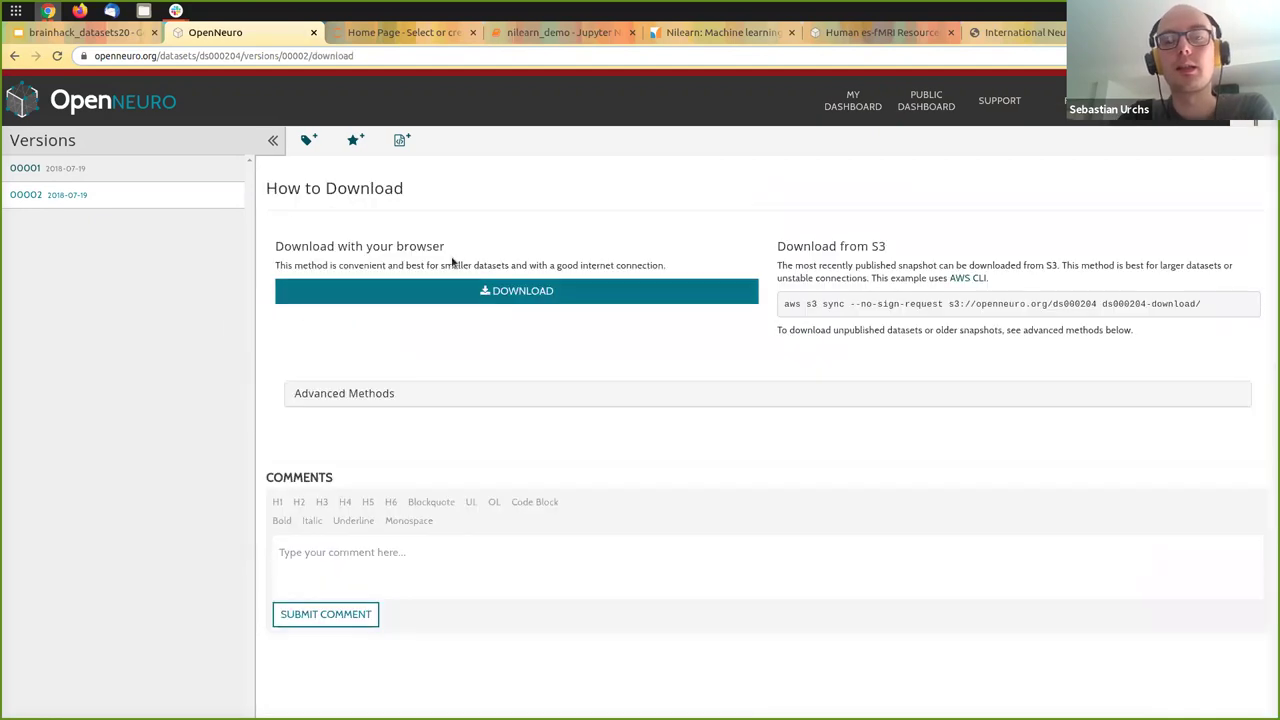
pyautogui.click(520, 291)
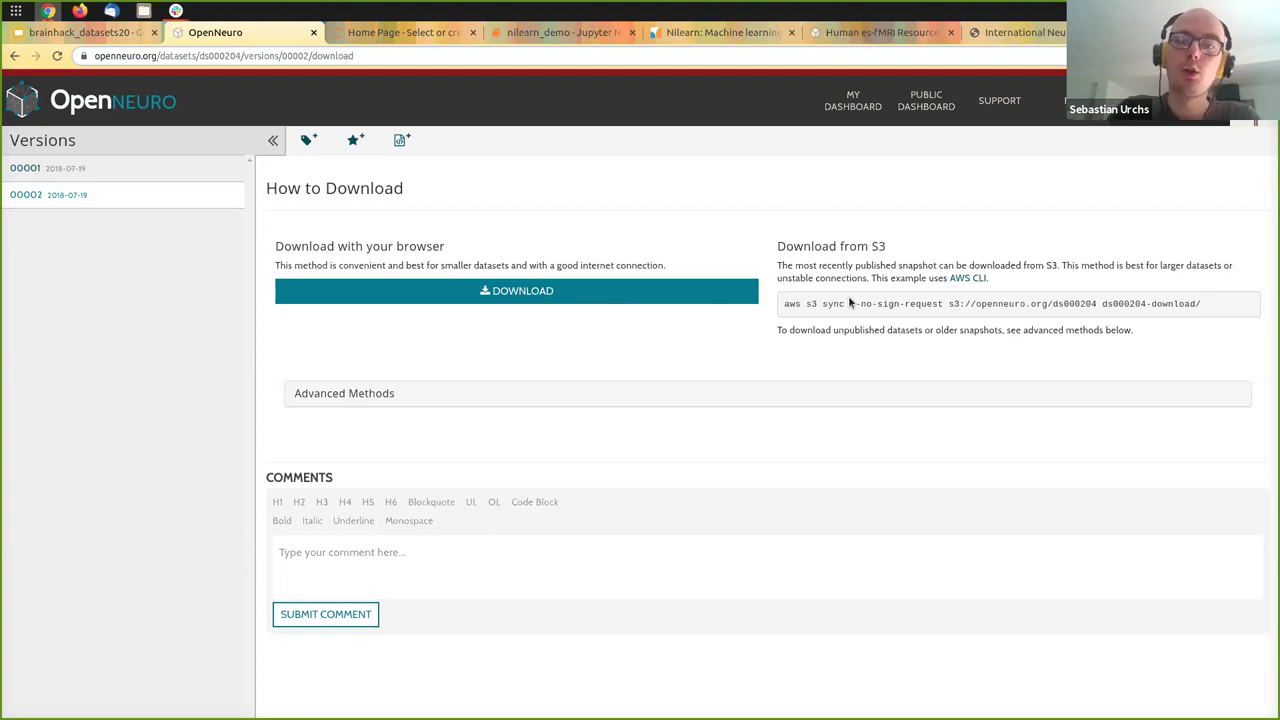
# In the drop-down terminal, change into the Project_Data/bhs_dump folder.
pyautogui.press('F12')
pyautogui.write('cd P')
pyautogui.press('Tab')
pyautogui.write('b')
pyautogui.press('Tab')
pyautogui.press('Return')
# Build the command aws s3 ls s3://openneuro.org/ds000204/ using the path copied from the download page.
pyautogui.write('aws')
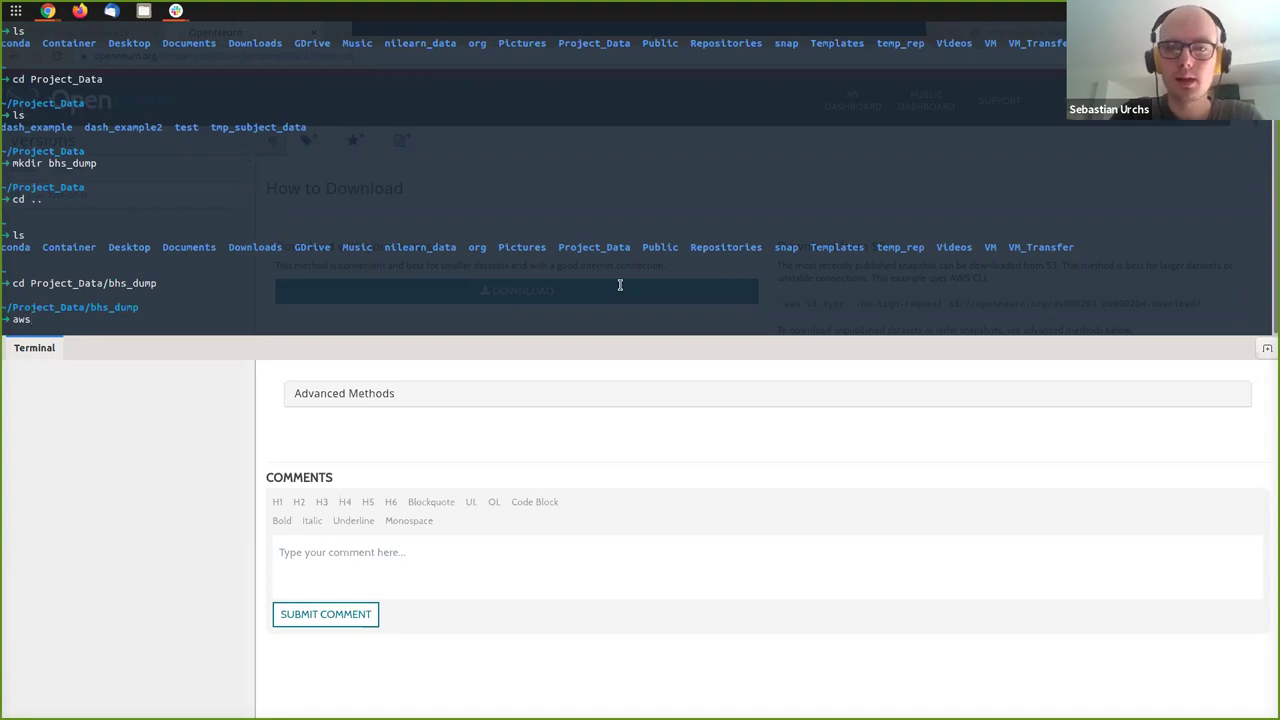
pyautogui.write(' s3')
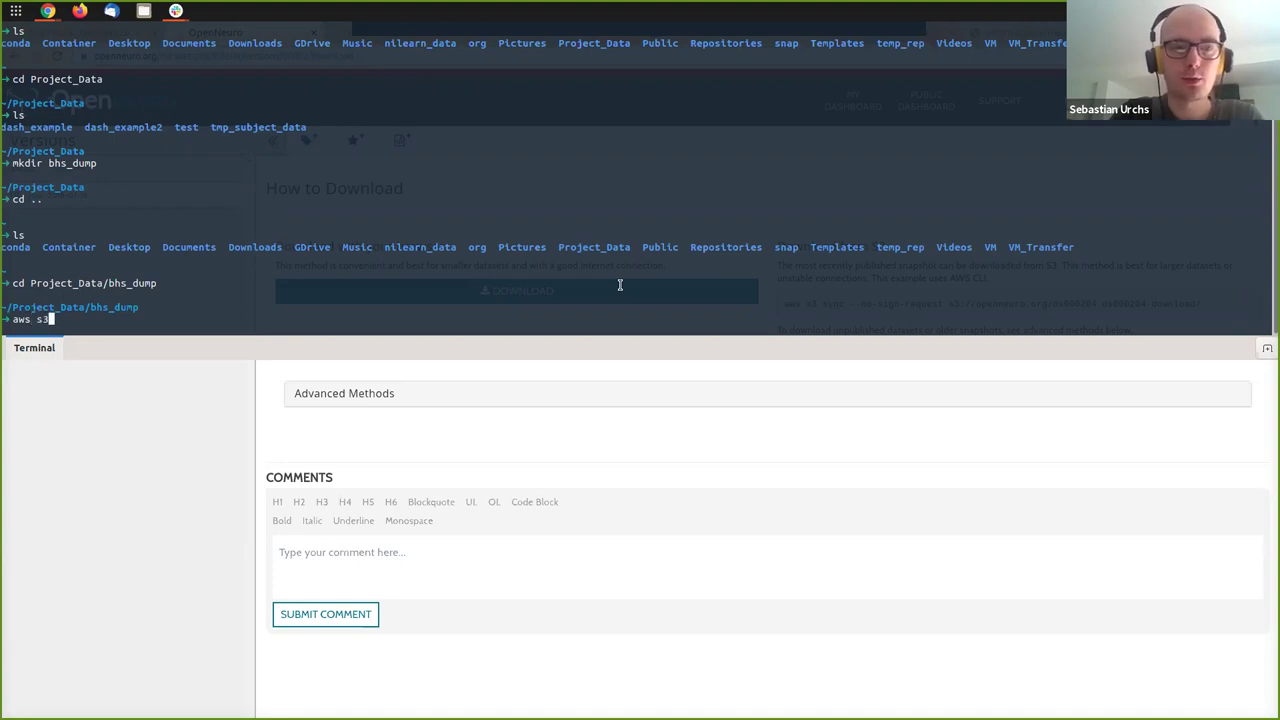
pyautogui.press('F12')
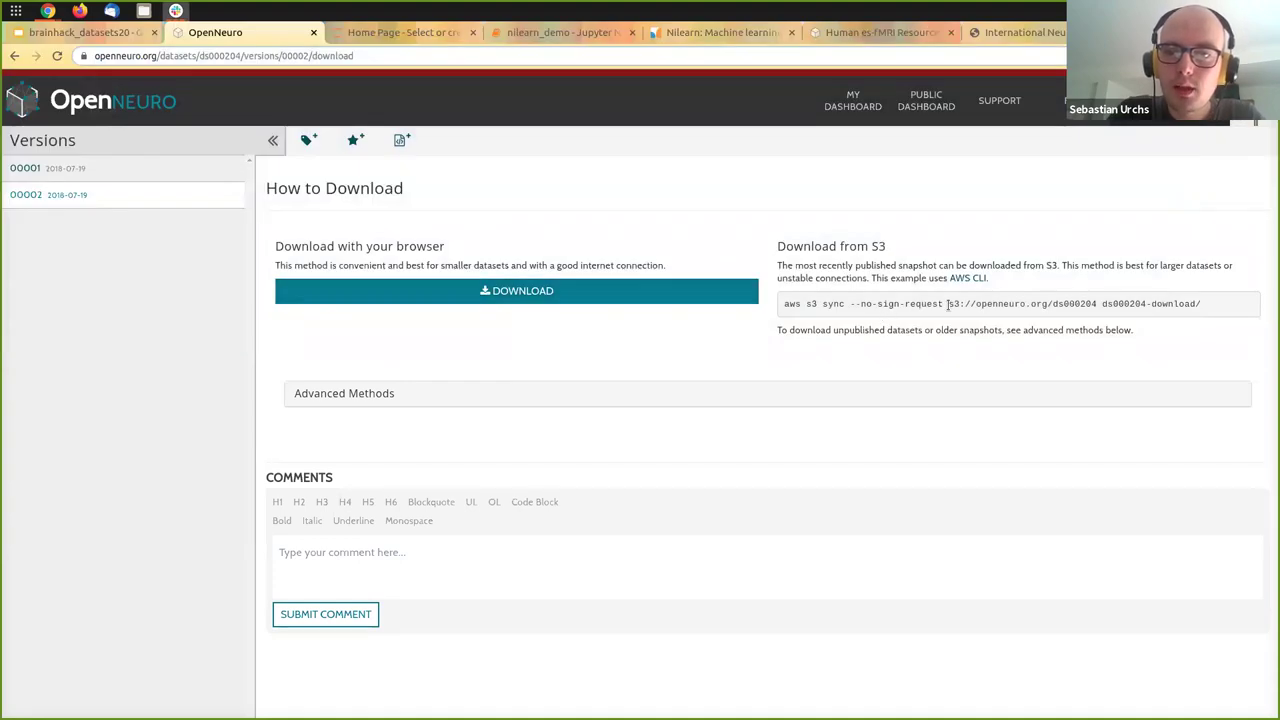
pyautogui.moveTo(948, 306); pyautogui.dragTo(1097, 315)
pyautogui.hotkey('ctrl', 'c')
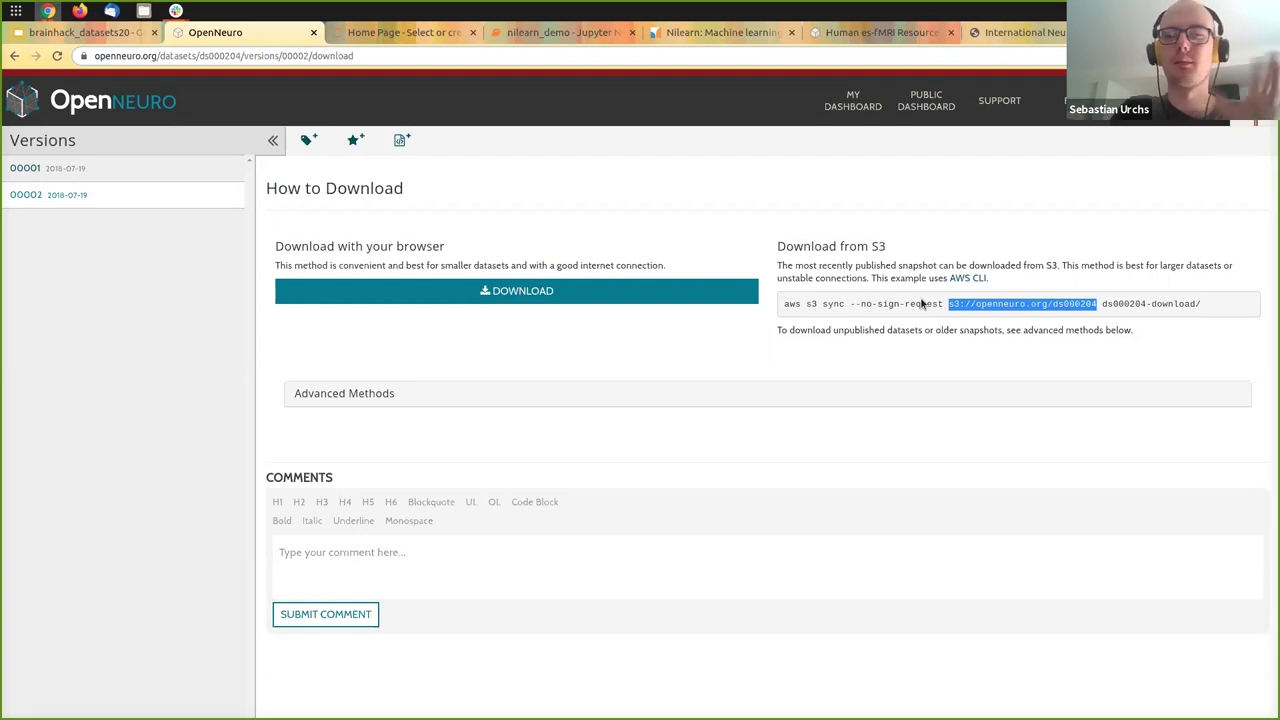
pyautogui.press('F12')
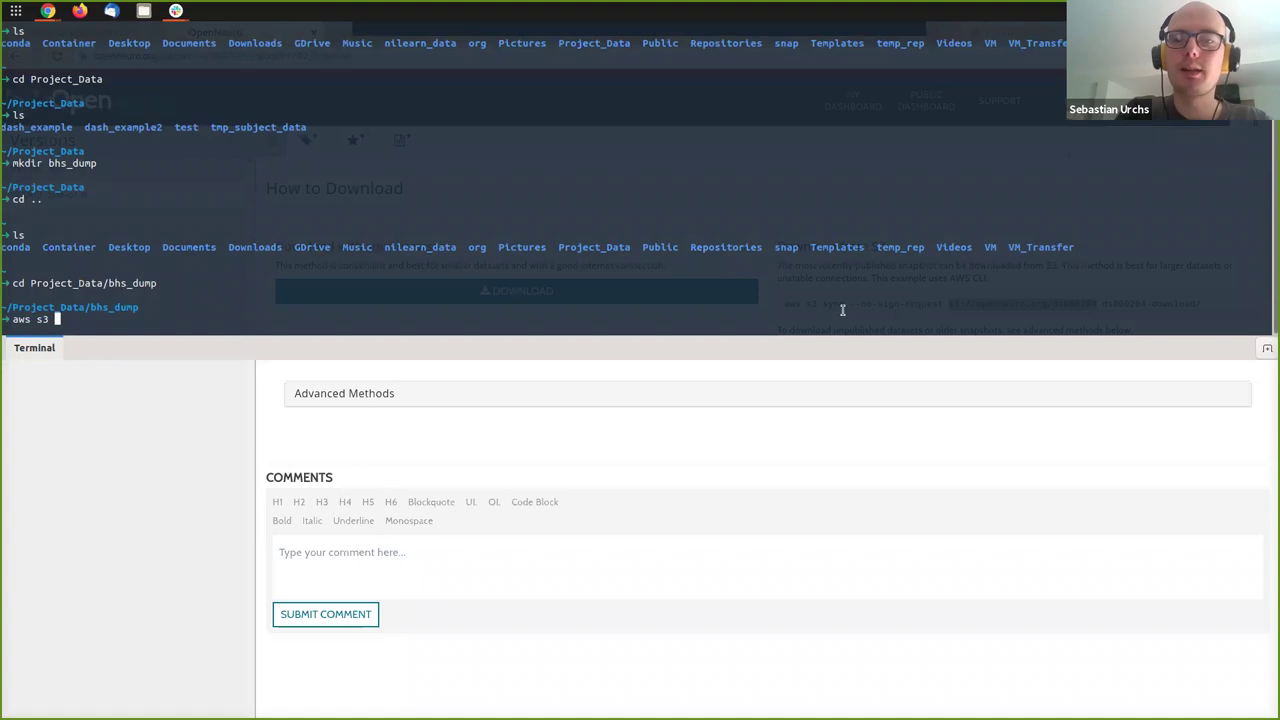
pyautogui.write('ls')
pyautogui.hotkey('ctrl', 'shift', 'v')
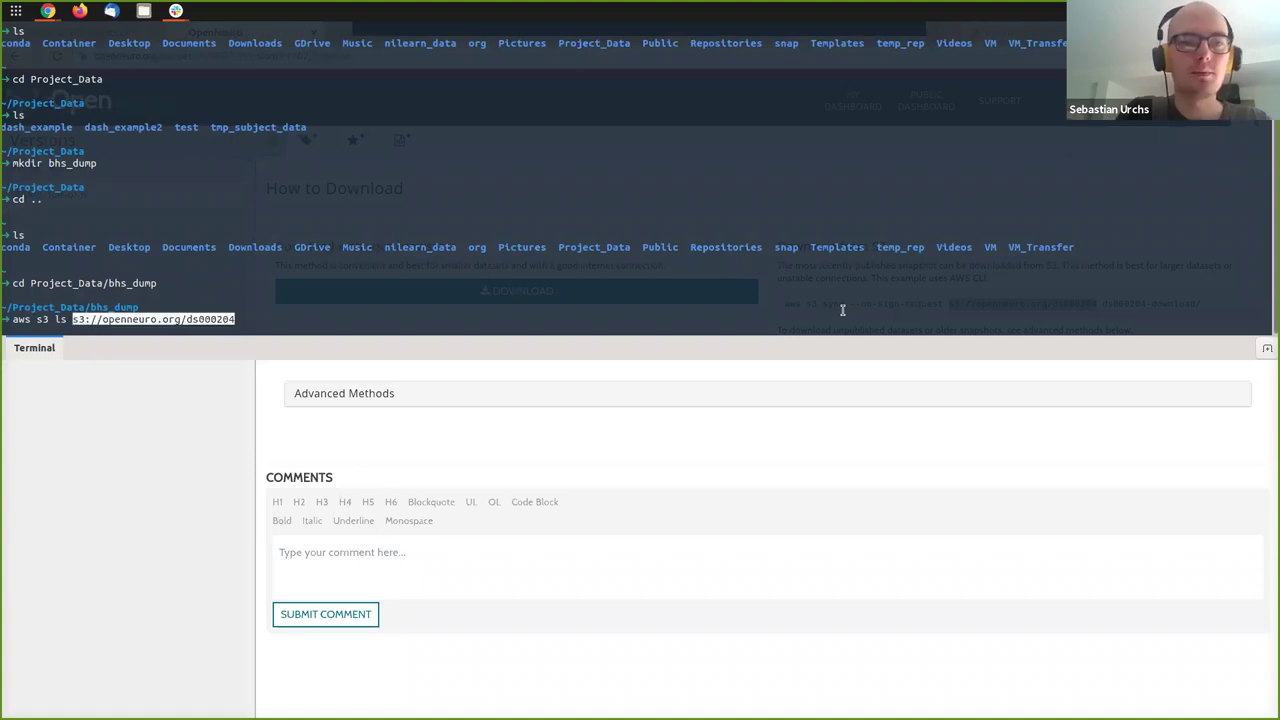
pyautogui.write('/')
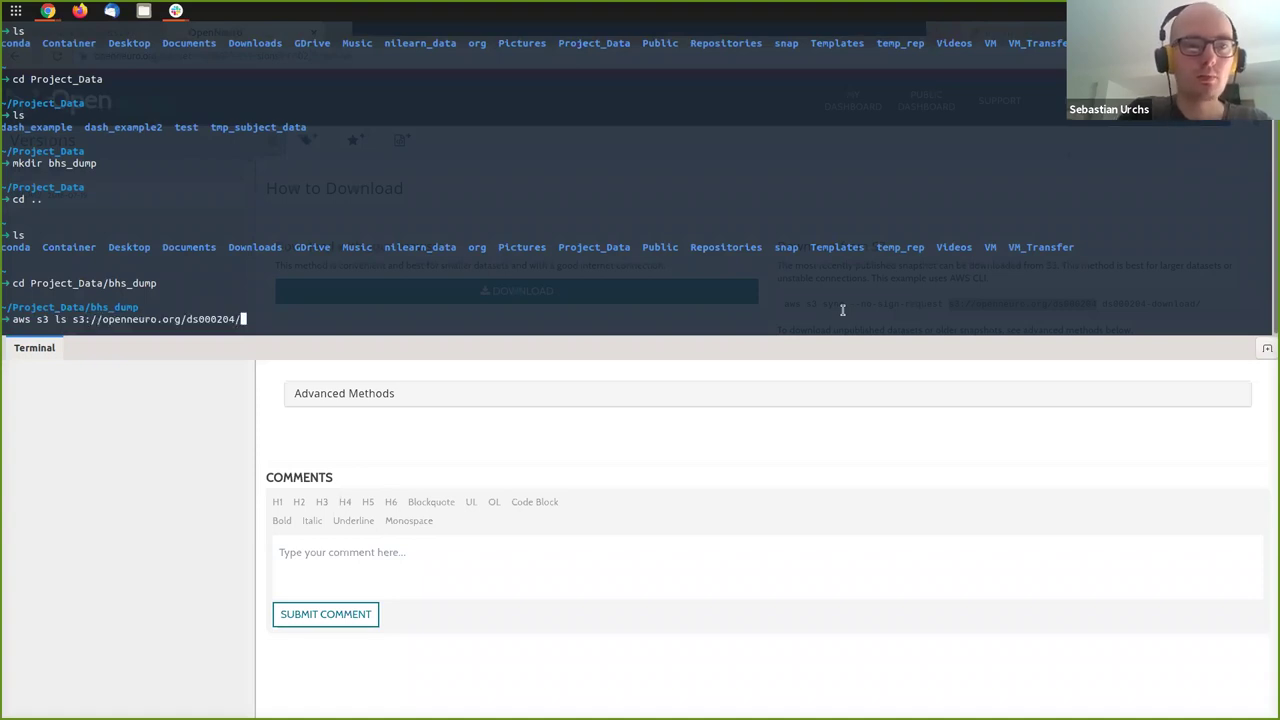
pyautogui.press('Left')
pyautogui.press('Left')
pyautogui.press('Left')
pyautogui.press('Left')
pyautogui.press('Left')
pyautogui.press('Left')
pyautogui.press('Left')
pyautogui.press('Left')
pyautogui.press('Left')
pyautogui.press('Left')
pyautogui.press('Left')
pyautogui.press('Left')
pyautogui.press('Left')
pyautogui.press('Left')
pyautogui.press('Left')
pyautogui.press('Left')
pyautogui.press('Left')
pyautogui.press('Left')
pyautogui.press('Left')
pyautogui.press('Left')
pyautogui.press('Right')
pyautogui.press('Right')
pyautogui.press('Right')
pyautogui.press('Right')
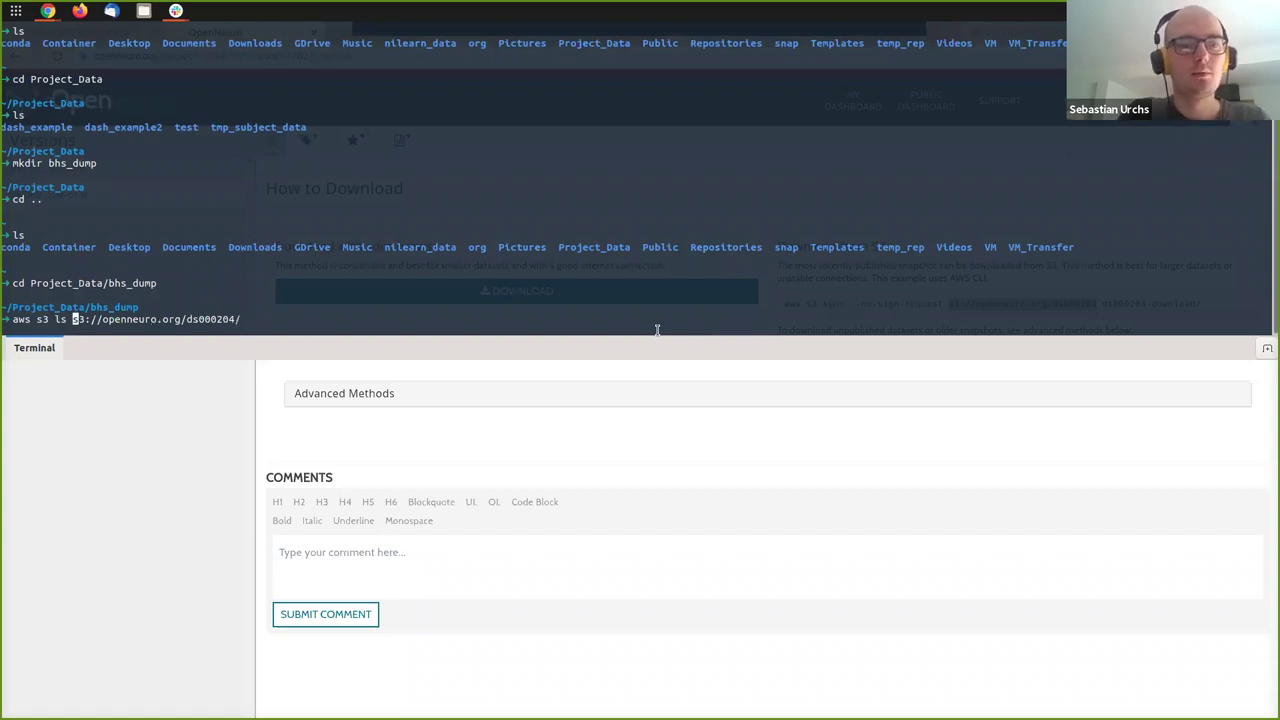
pyautogui.press('End')
# Add --no-sign-request and run the listing twice, showing only an annex-uuid file.
pyautogui.press('F12')
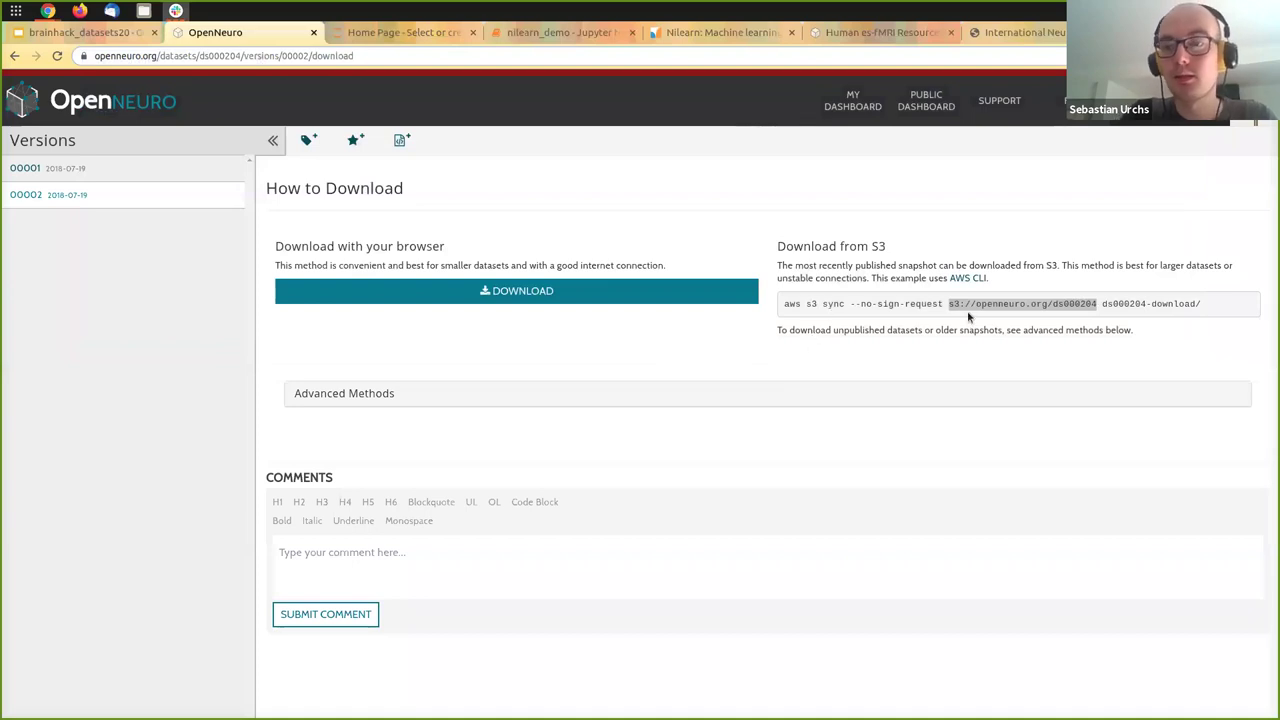
pyautogui.moveTo(1102, 304); pyautogui.dragTo(1205, 307)
pyautogui.press('F12')
pyautogui.press('F12')
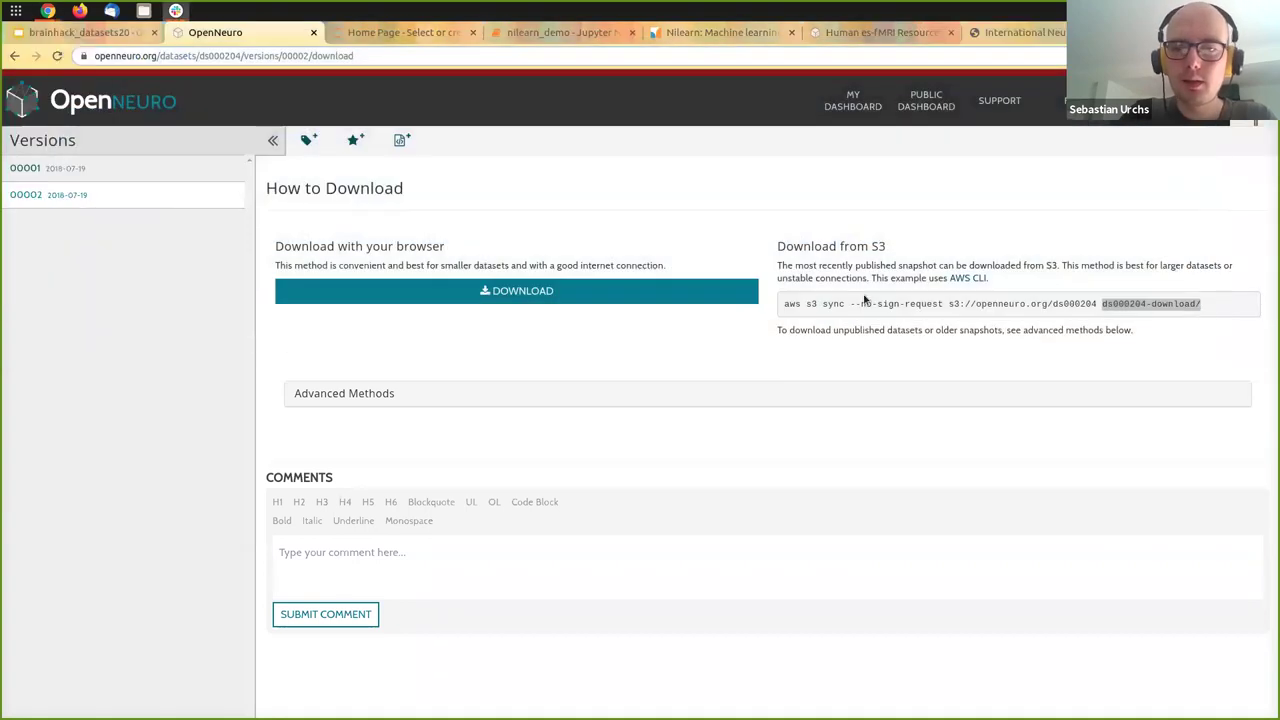
pyautogui.moveTo(849, 304); pyautogui.dragTo(943, 303)
pyautogui.hotkey('ctrl', 'c')
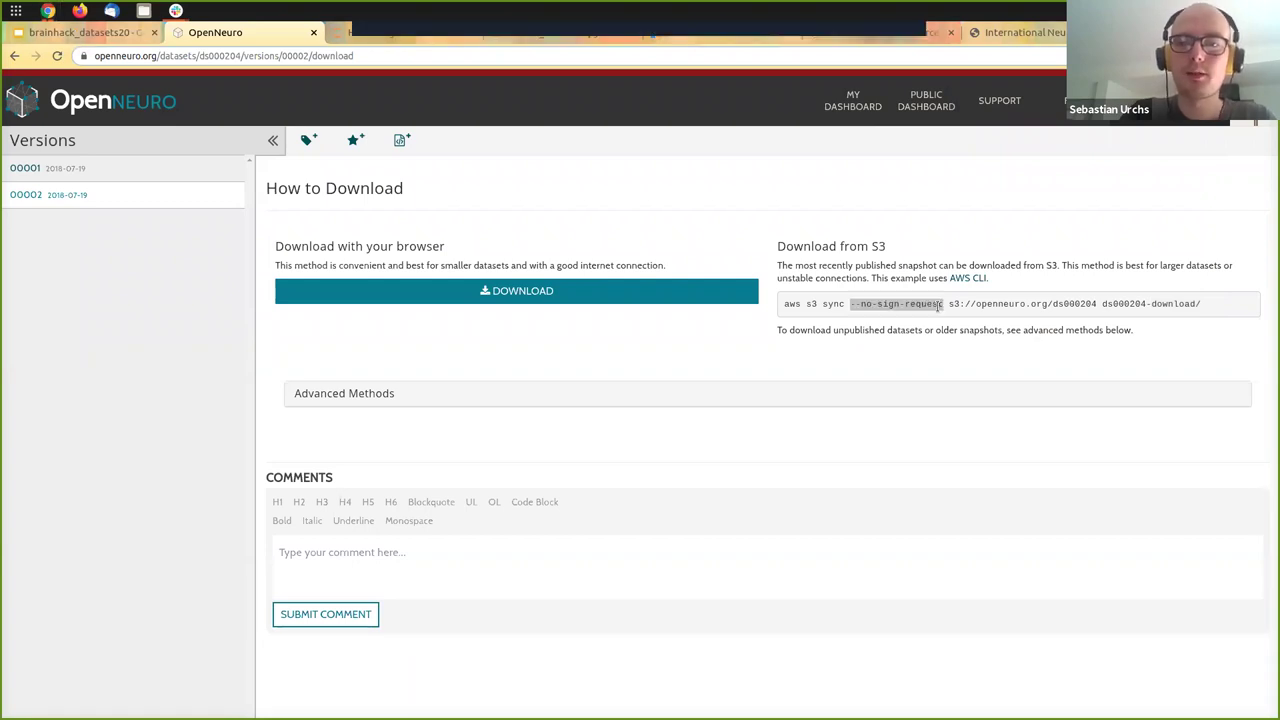
pyautogui.press('F12')
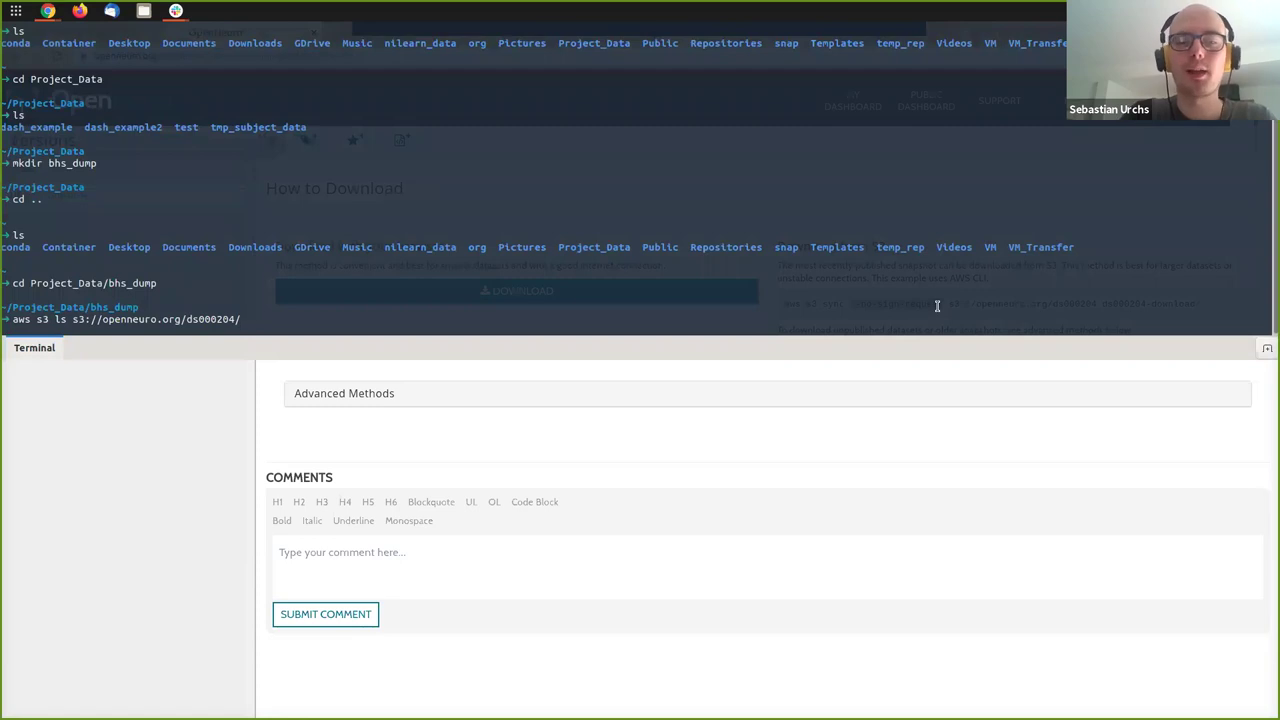
pyautogui.middleClick(936, 306)
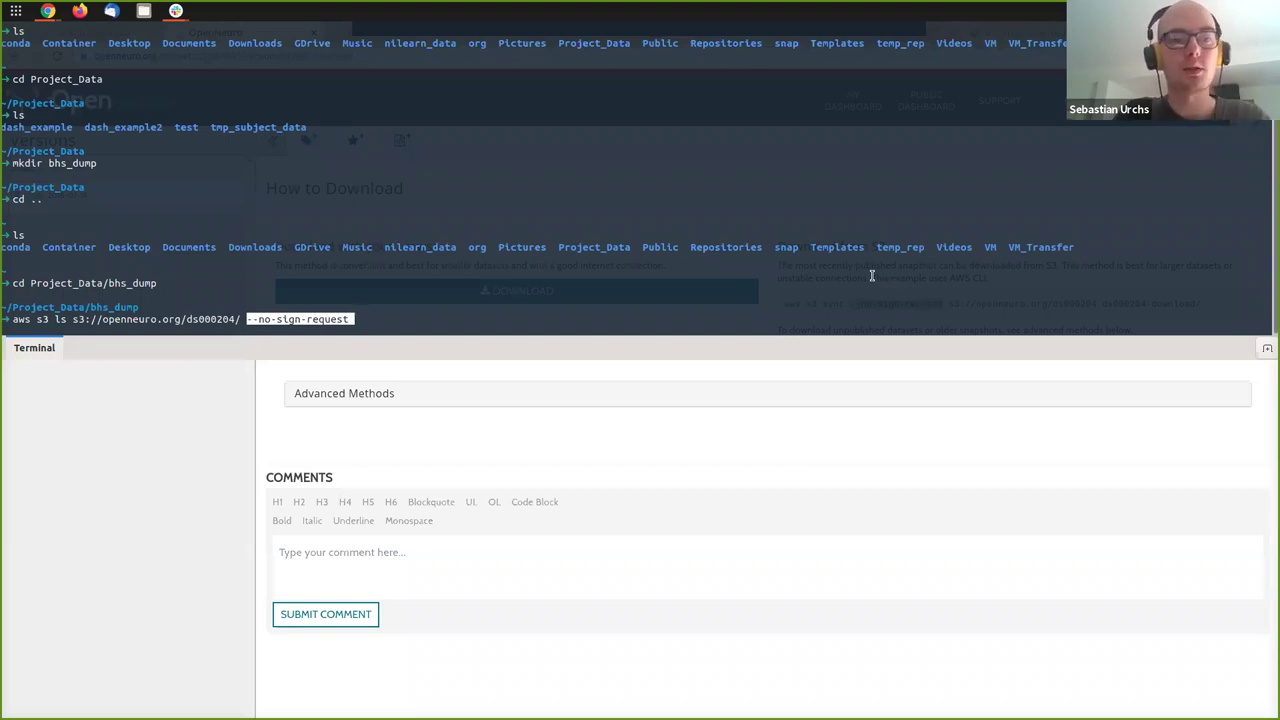
pyautogui.press('Return')
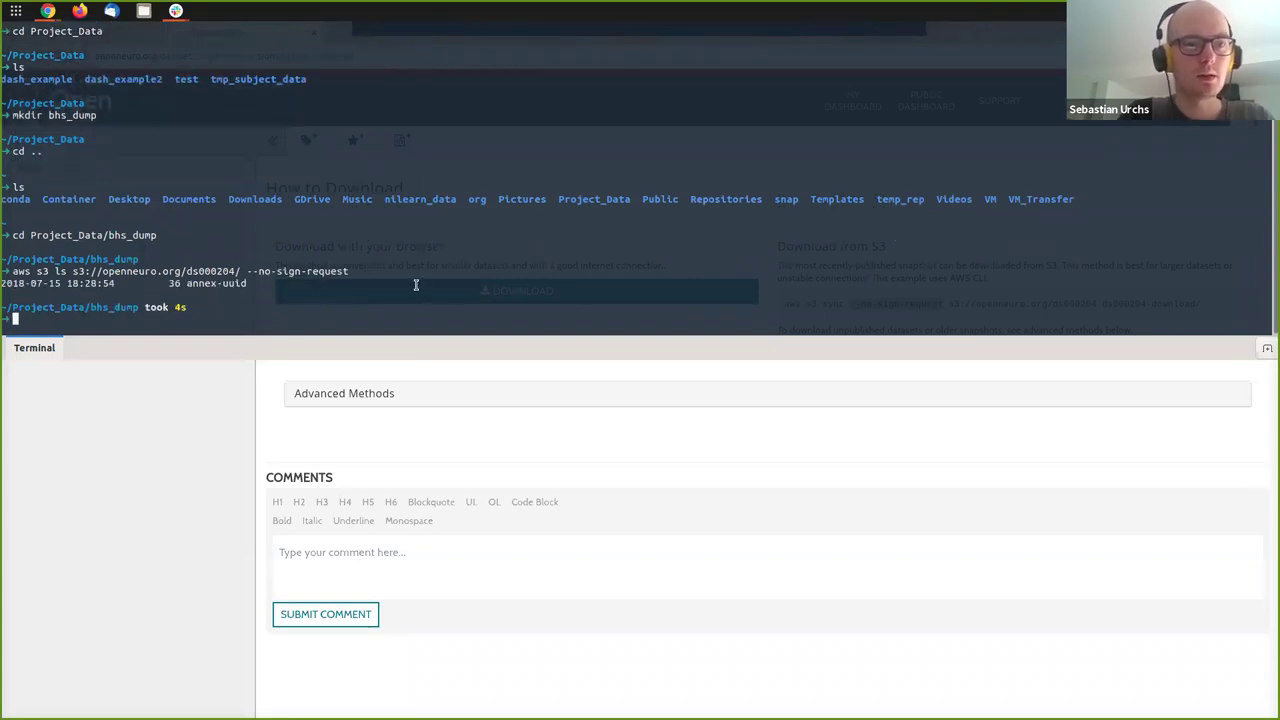
pyautogui.press('Up')
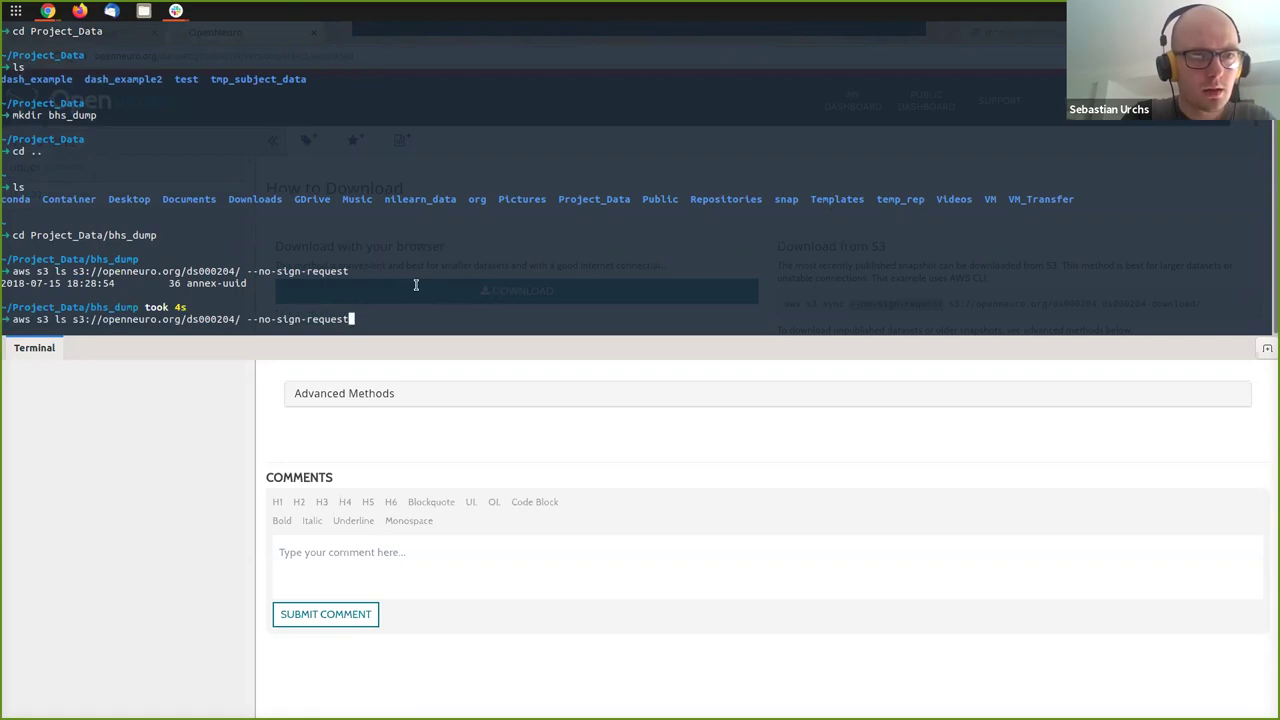
pyautogui.press('Return')
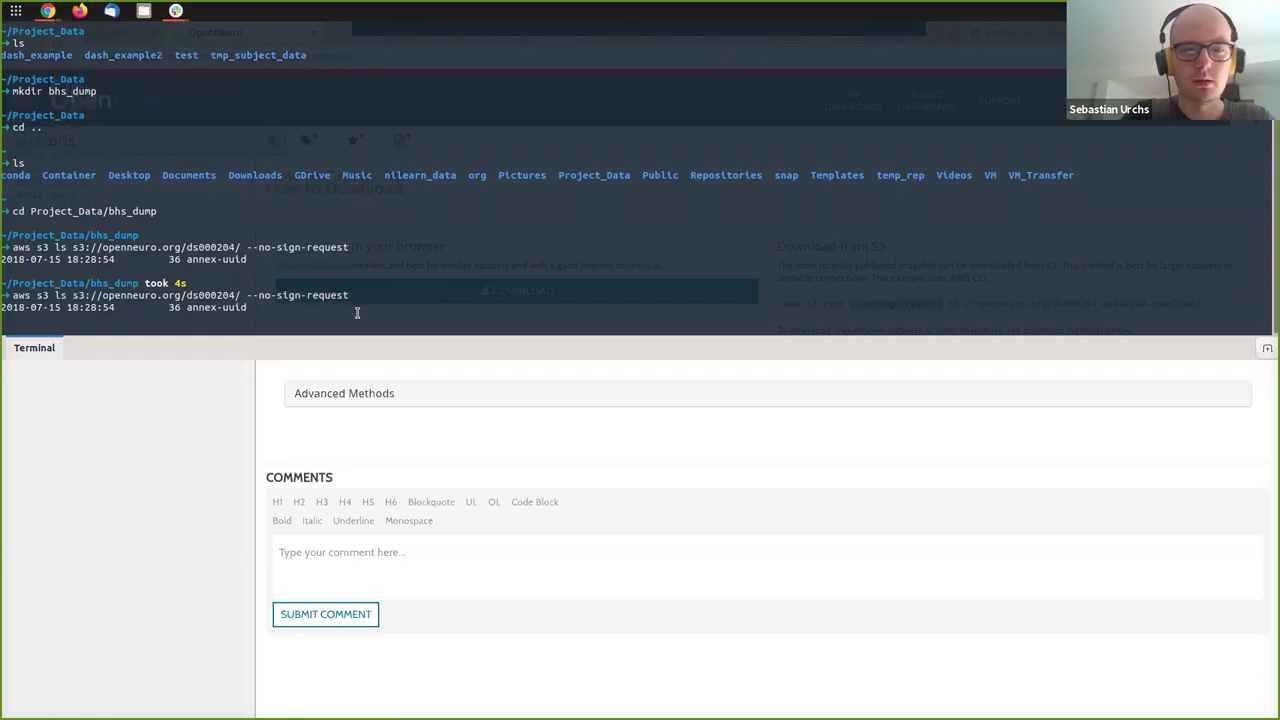
pyautogui.press('F12')
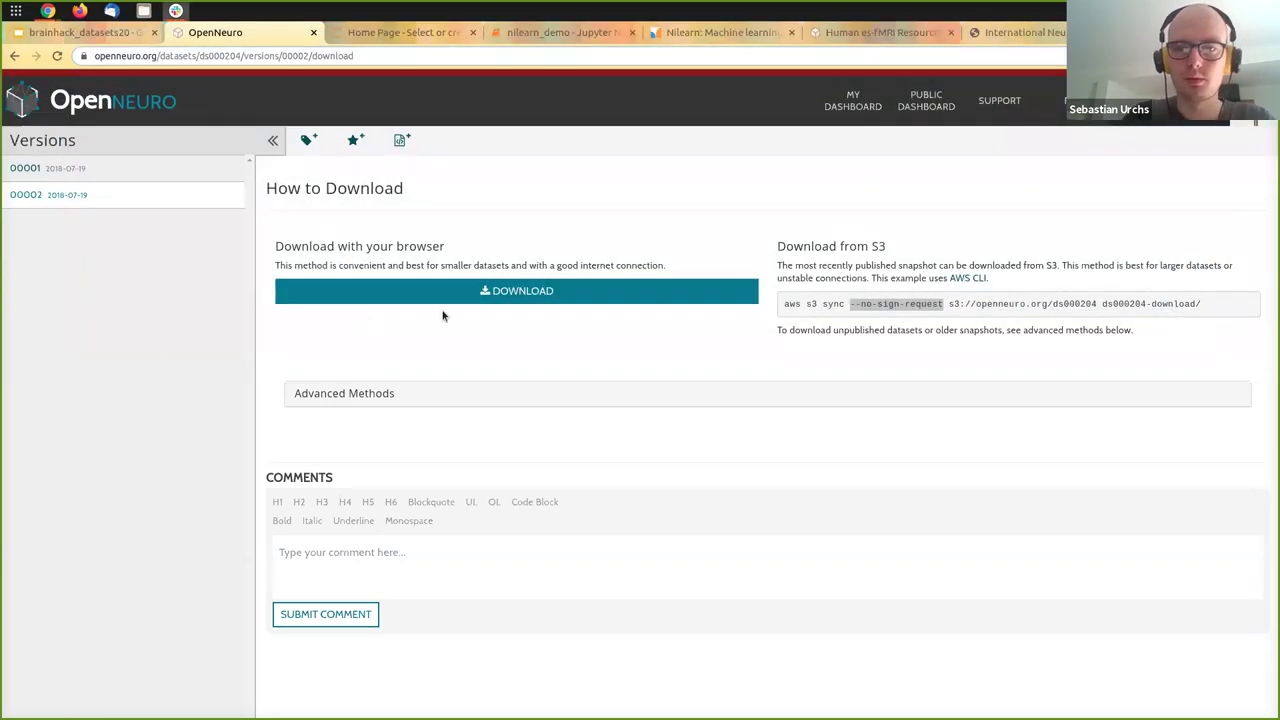
# Copy the aws s3 sync command for ds000204 from OpenNeuro and run it in the terminal.
pyautogui.click(784, 304)
pyautogui.moveTo(784, 304); pyautogui.dragTo(1224, 289)
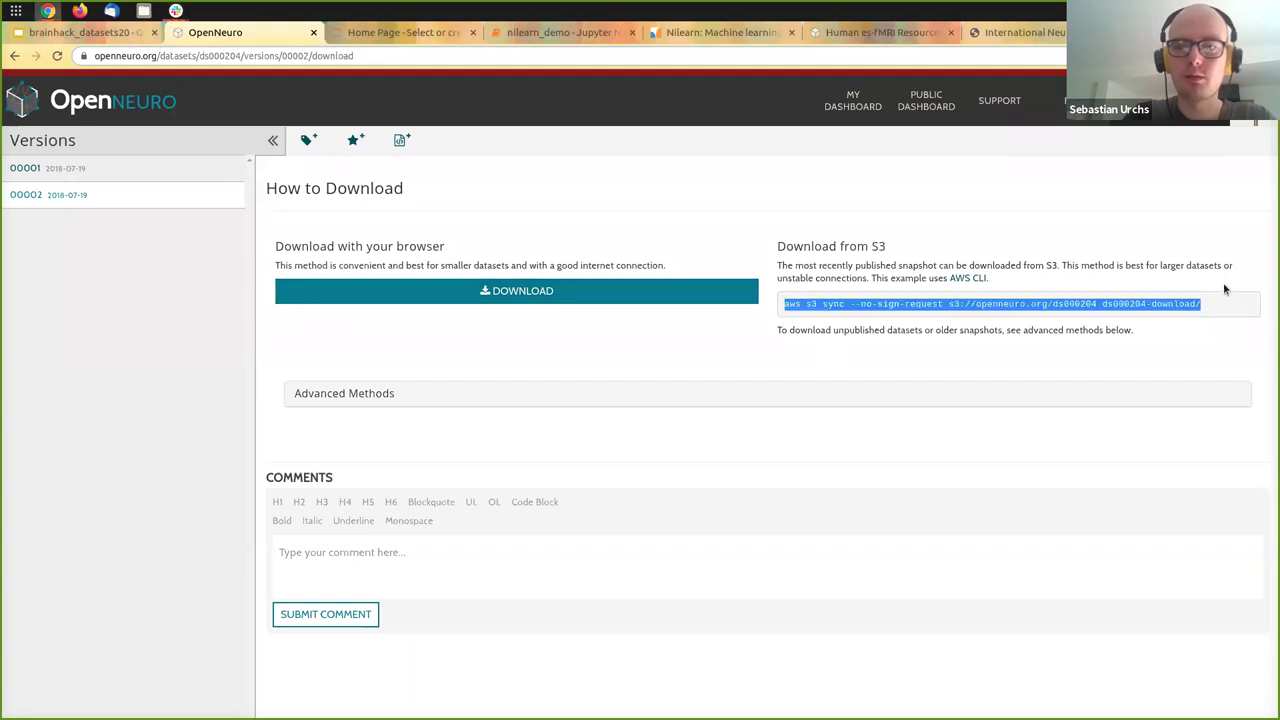
pyautogui.hotkey('ctrl', 'c')
pyautogui.press('F12')
pyautogui.hotkey('ctrl', 'shift', 'v')
pyautogui.press('Return')
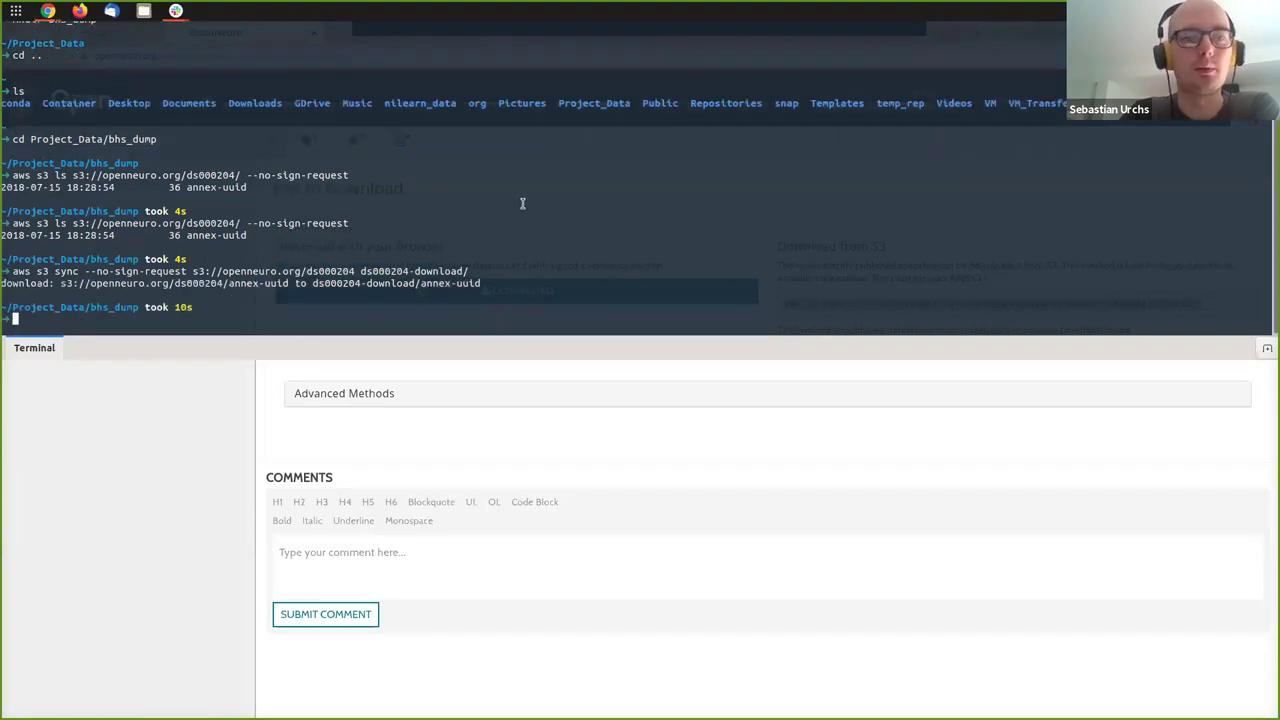
# List the downloads, enter ds000204-download, and confirm it holds only annex-uuid.
pyautogui.write('ls')
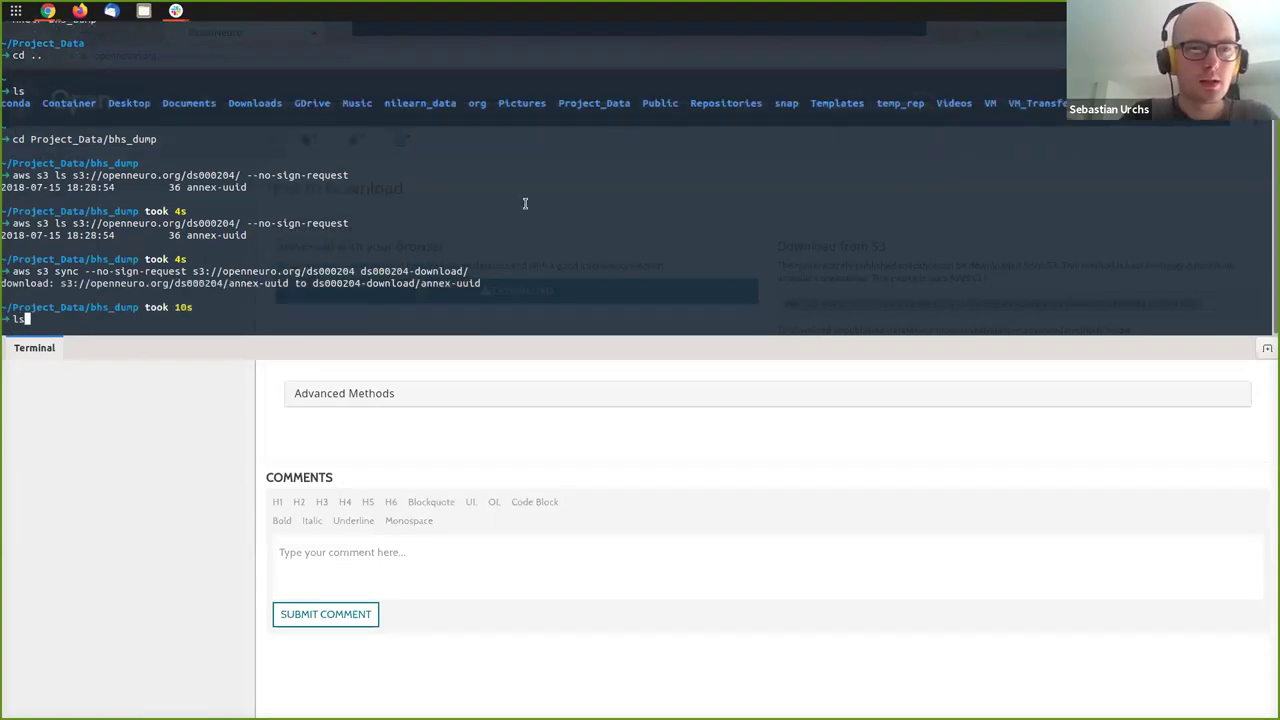
pyautogui.press('Return')
pyautogui.write('cd ds')
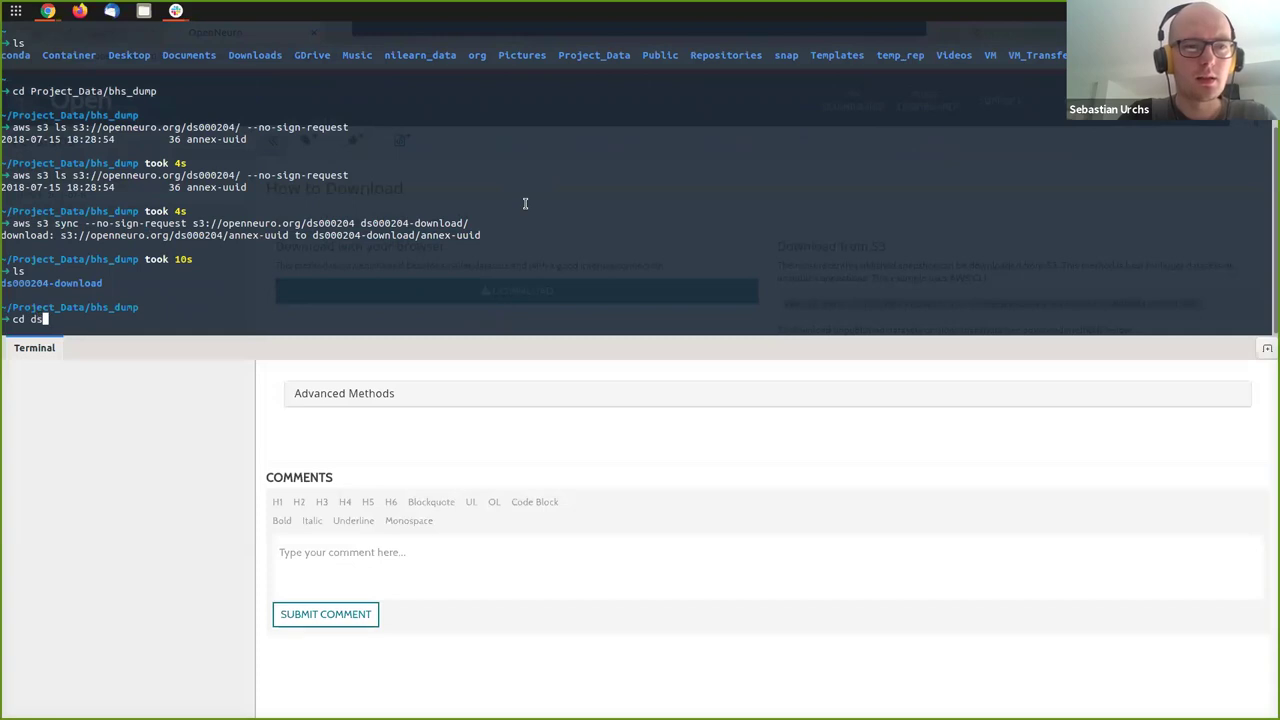
pyautogui.press('Tab')
pyautogui.press('Return')
pyautogui.write('ls')
pyautogui.press('Return')
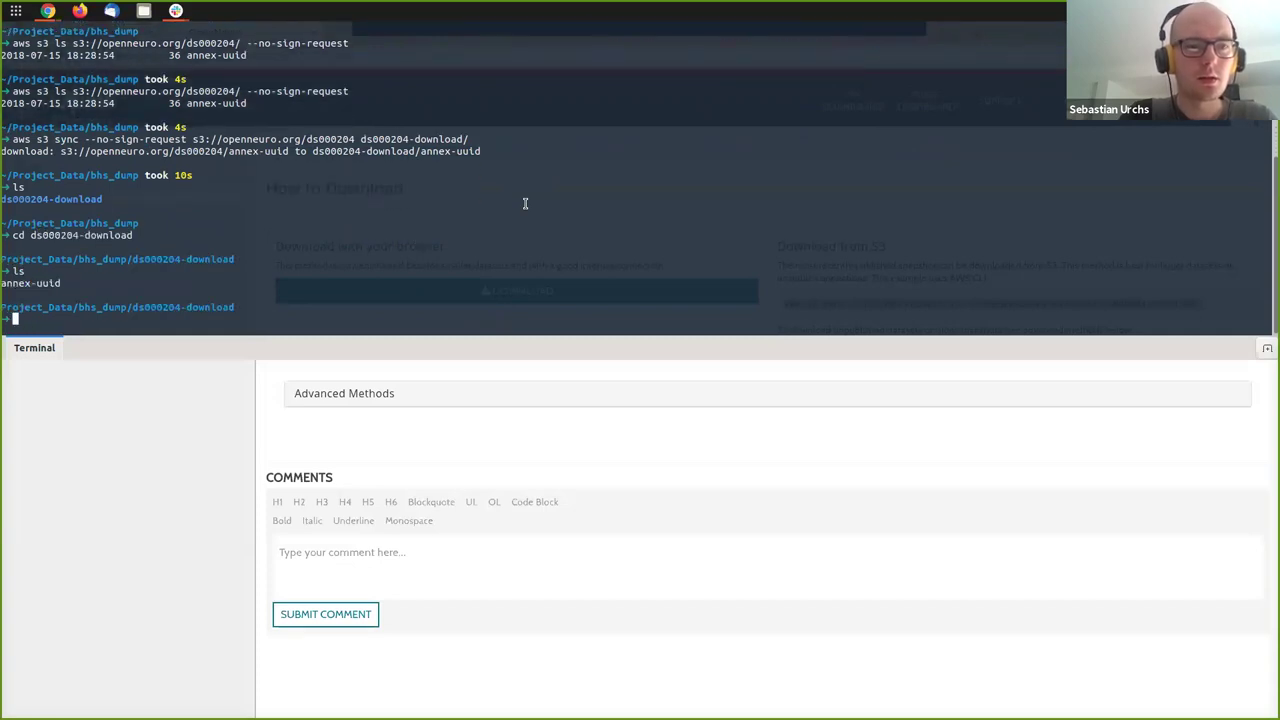
pyautogui.press('F12')
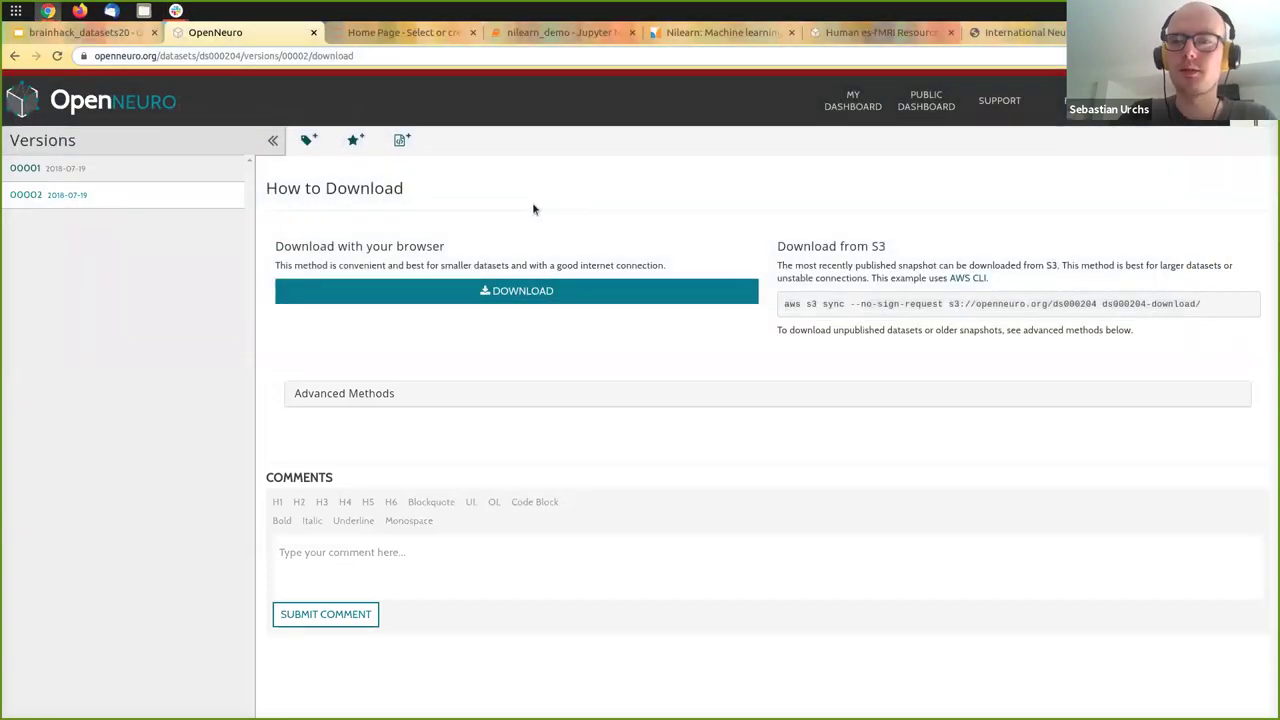
pyautogui.press('F12')
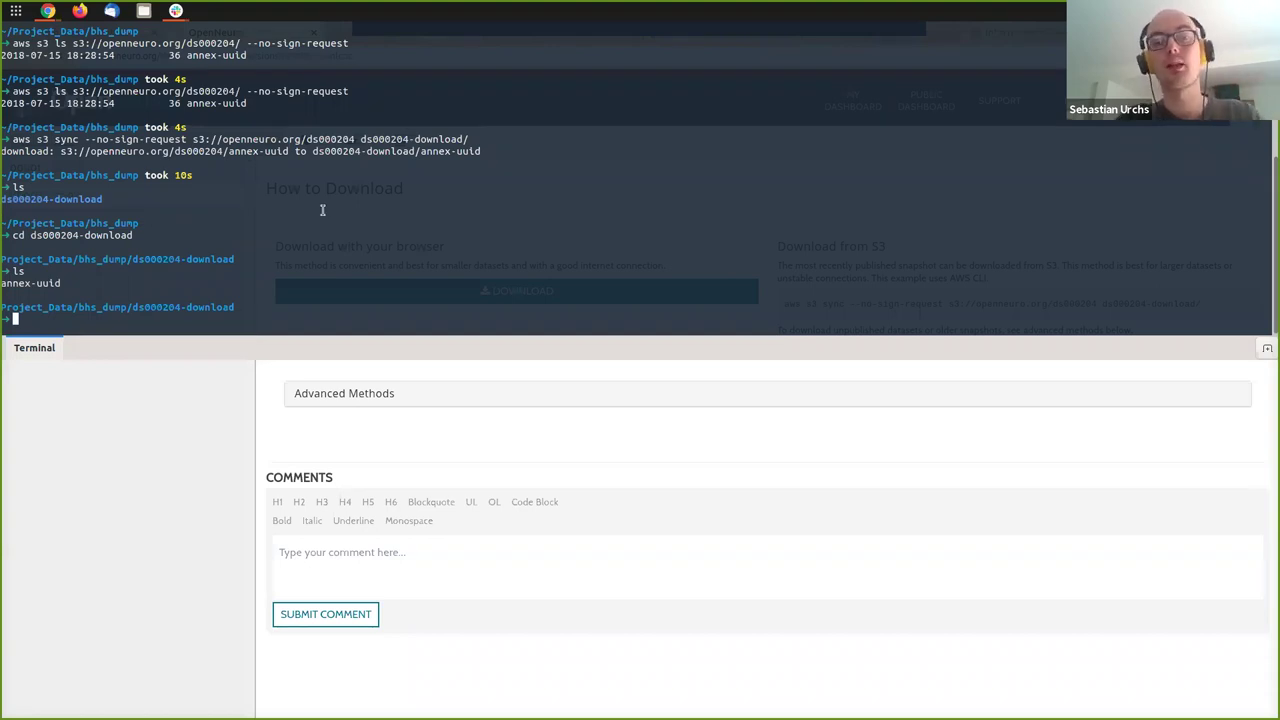
pyautogui.press('F12')
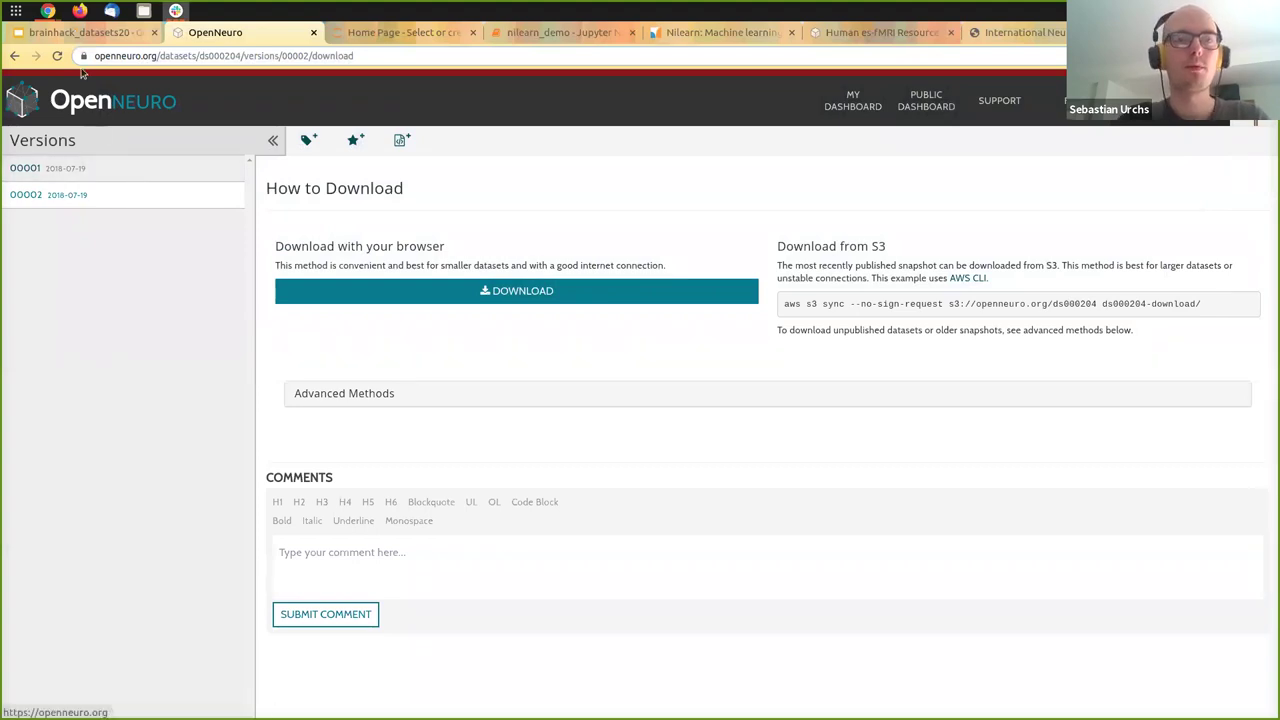
# Show the brainhack_datasets20 slides full screen on the 'Amazon S3 - pick a dataset' slide.
pyautogui.click(82, 32)
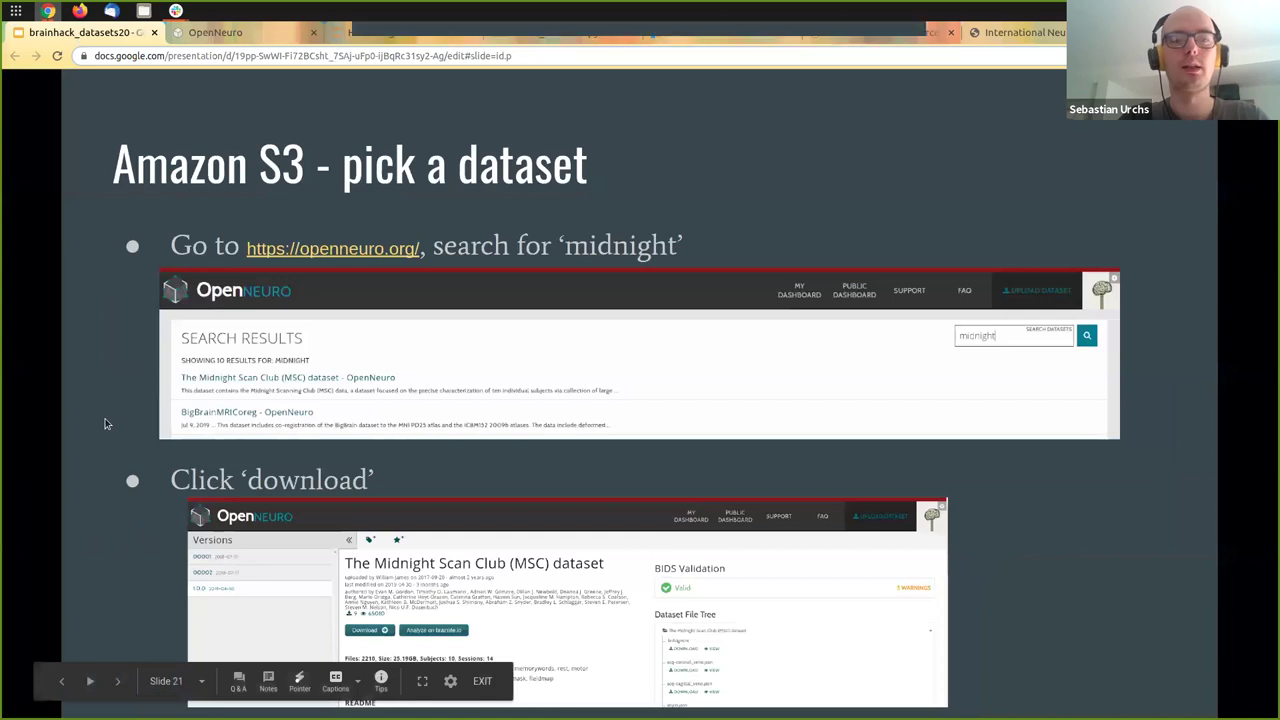
pyautogui.hotkey('ctrl', 'shift', 'f')
pyautogui.press('Right')
pyautogui.press('Right')
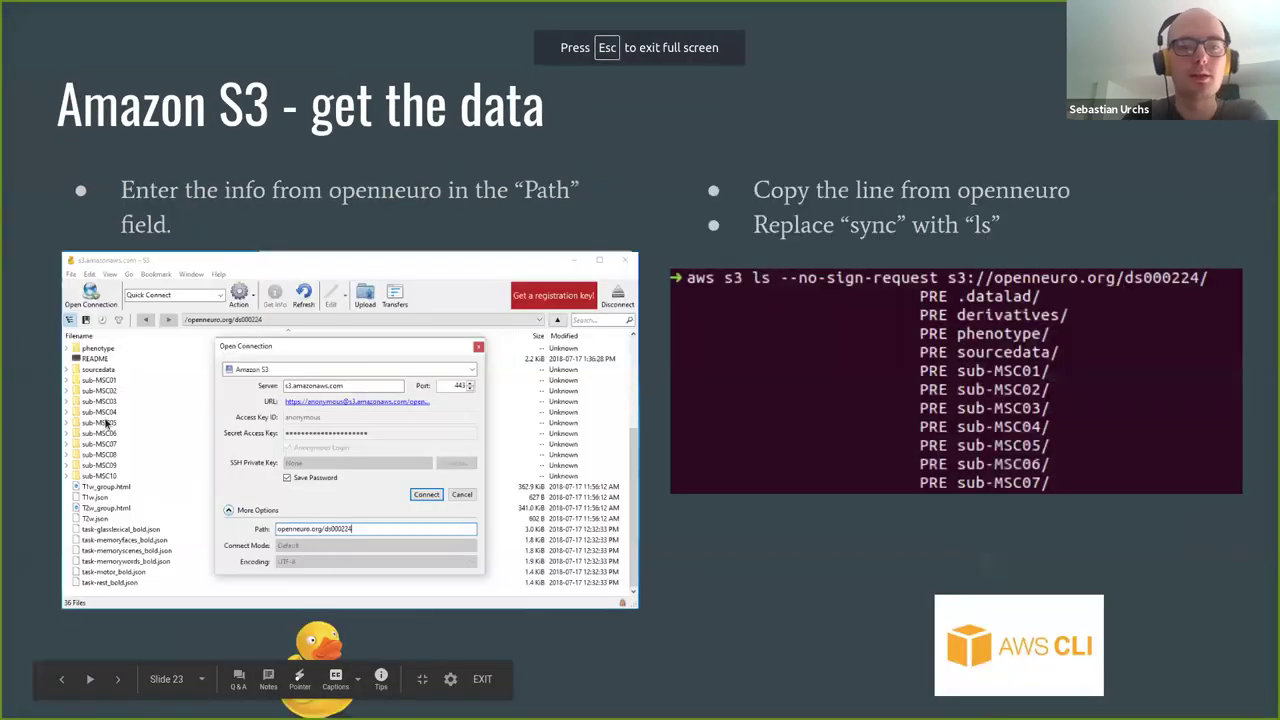